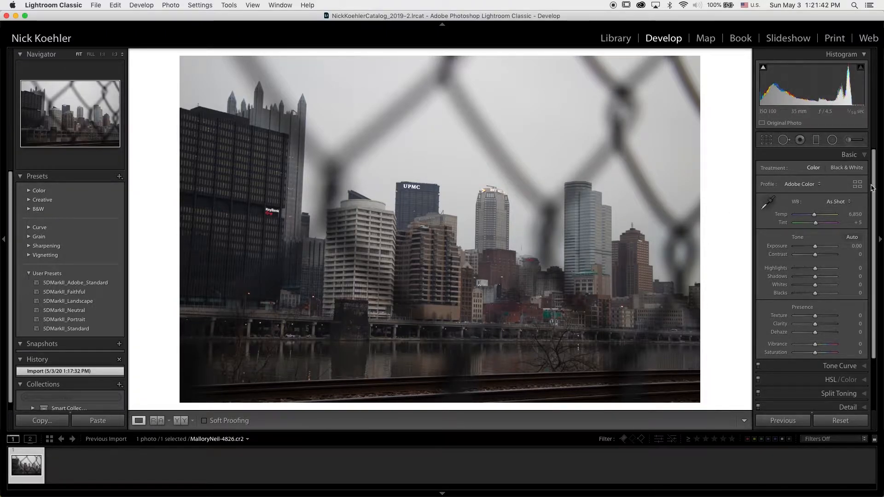
Step: Apply the Auto Upright perspective correction to the skyline photo
left_click_drag(873, 188, 870, 290)
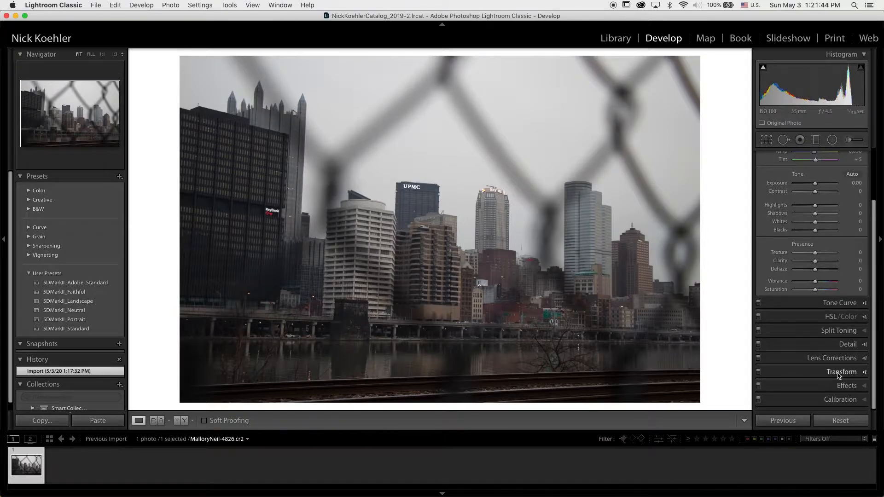
left_click(839, 373)
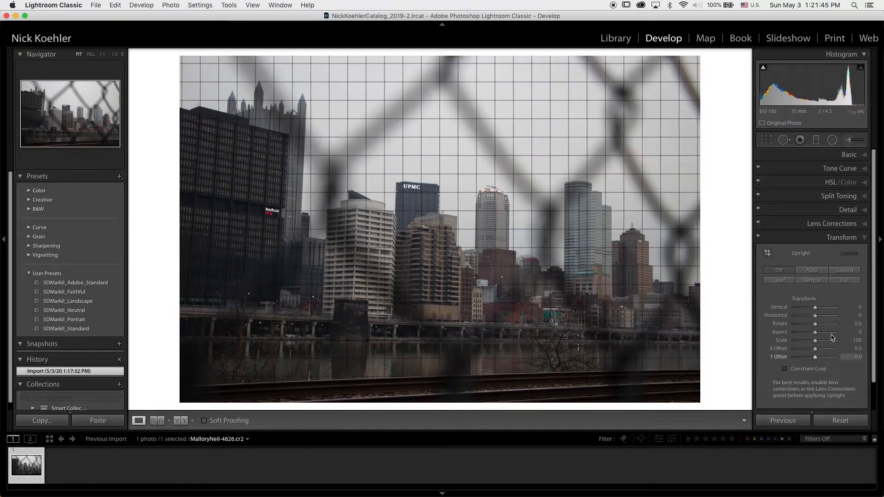
left_click(812, 271)
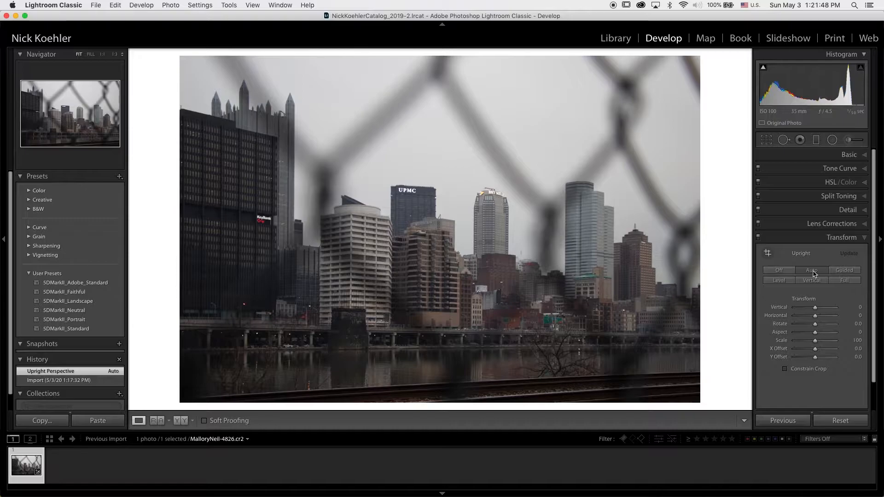
left_click(189, 186)
left_click_drag(363, 174, 411, 361)
left_click_drag(438, 150, 435, 112)
left_click(459, 241)
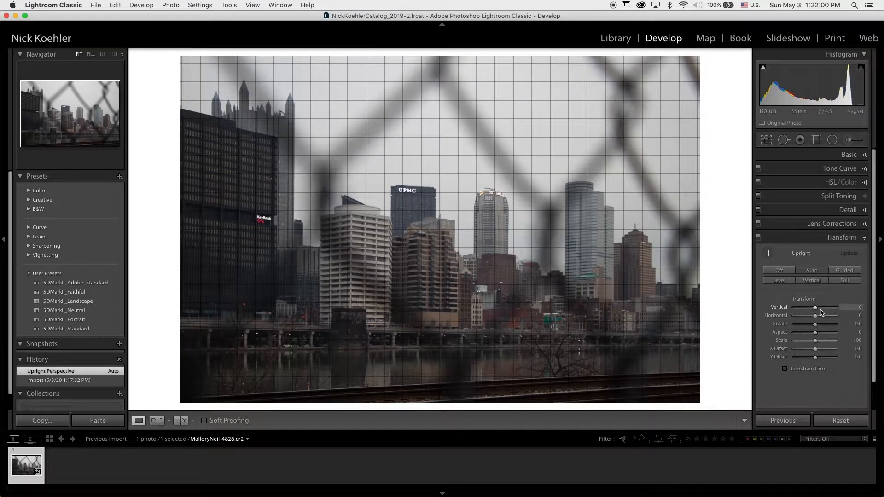
Step: Fine-tune the Vertical perspective to -2, checking the building edges up close
key("Down")
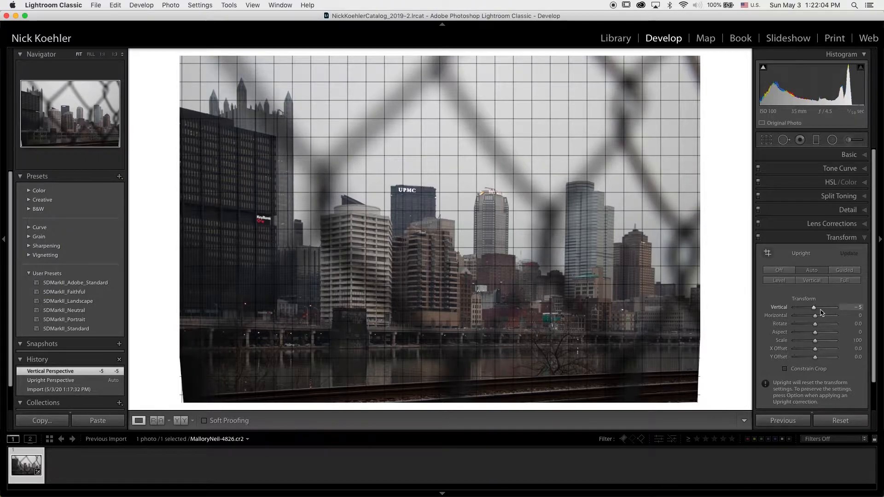
left_click(615, 227)
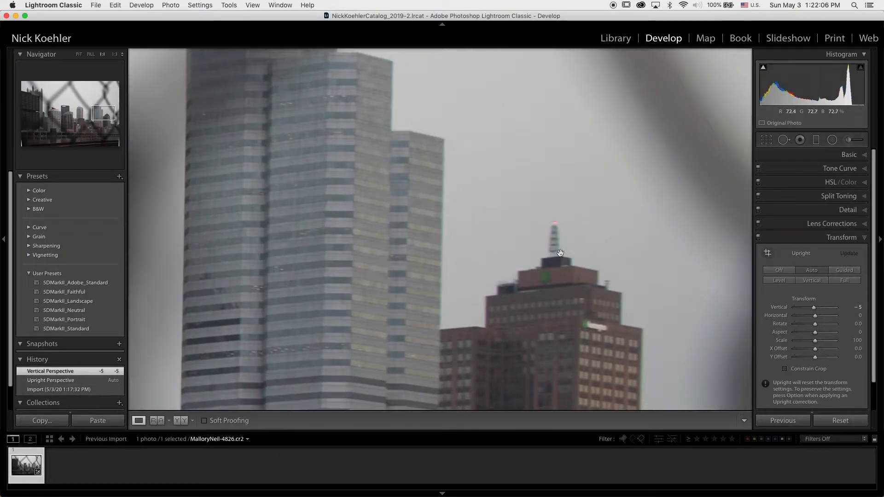
left_click(468, 245)
left_click_drag(272, 169, 392, 184)
left_click_drag(814, 308, 816, 309)
left_click_drag(185, 178, 409, 150)
left_click_drag(814, 308, 815, 308)
left_click_drag(188, 199, 330, 173)
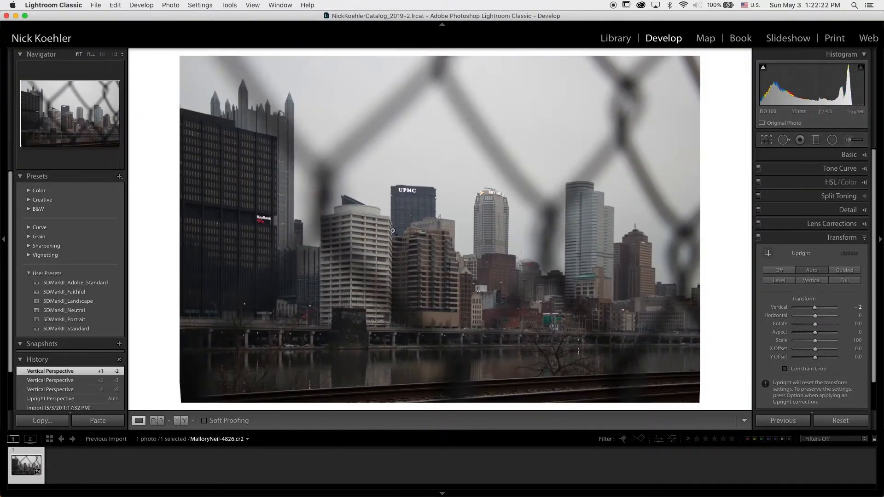
Step: Turn on chromatic aberration removal and lens profile corrections
left_click(800, 224)
left_click(788, 251)
left_click(788, 260)
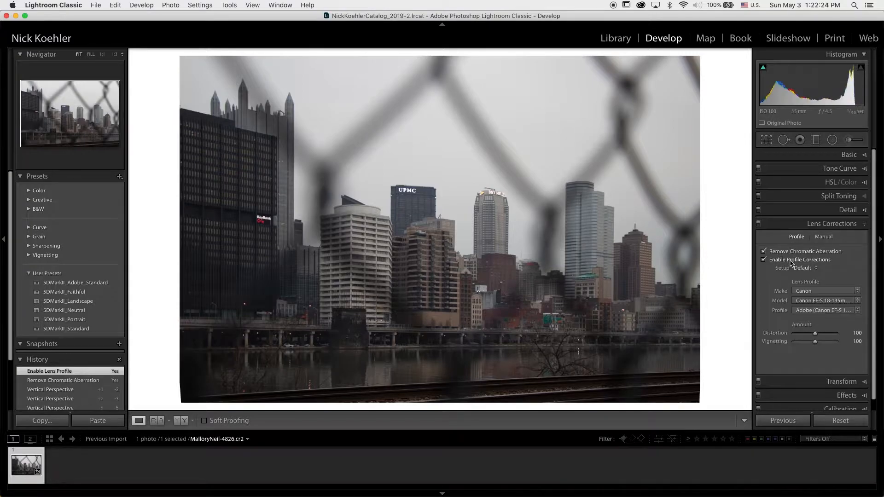
Step: Compare the tower edges up close with chromatic aberration removal switched off and back on
left_click_drag(606, 209, 535, 246)
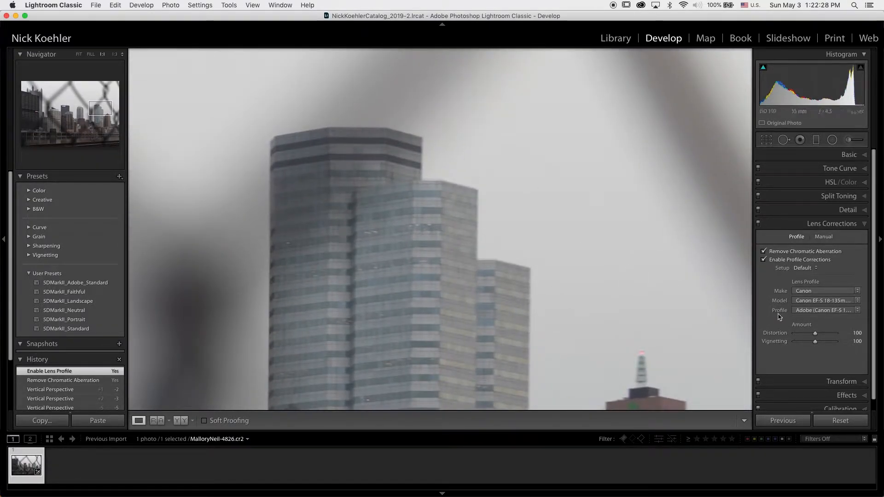
left_click(773, 252)
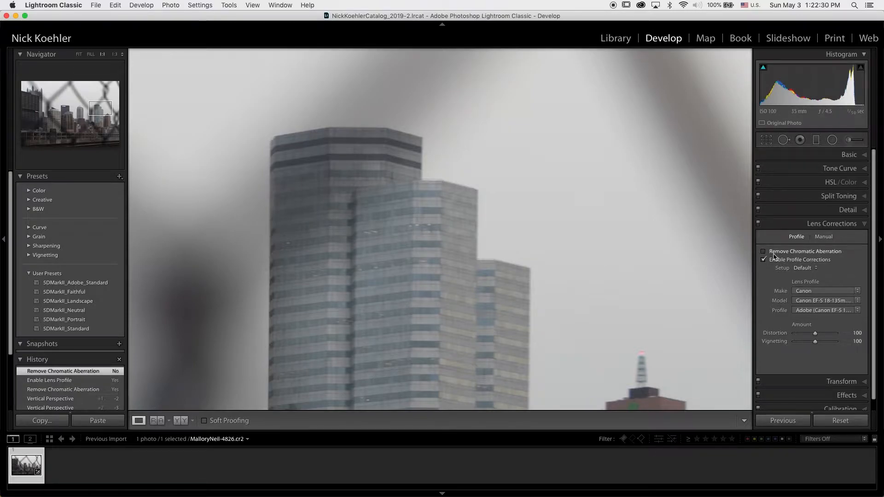
left_click_drag(538, 287, 364, 74)
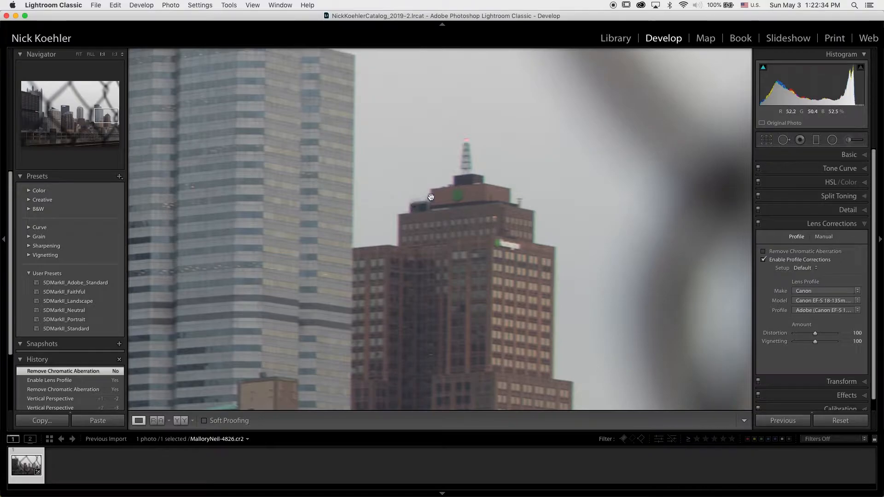
left_click(777, 252)
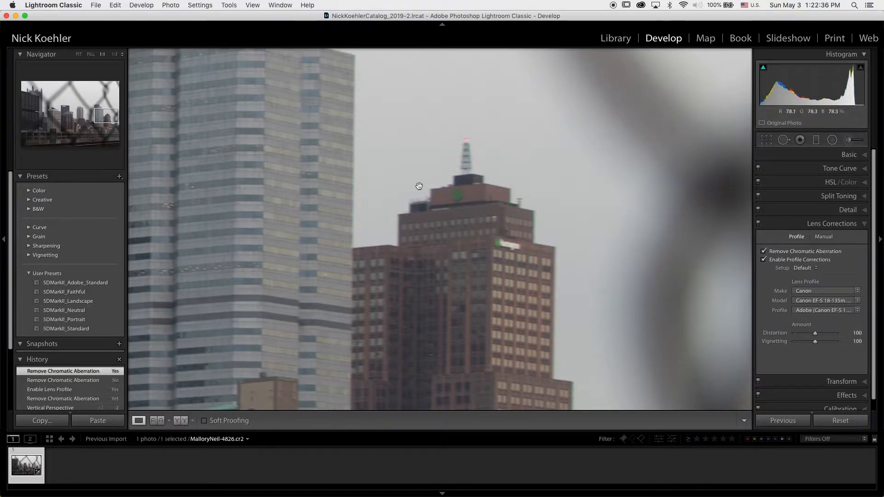
left_click_drag(390, 207, 596, 256)
left_click(457, 191)
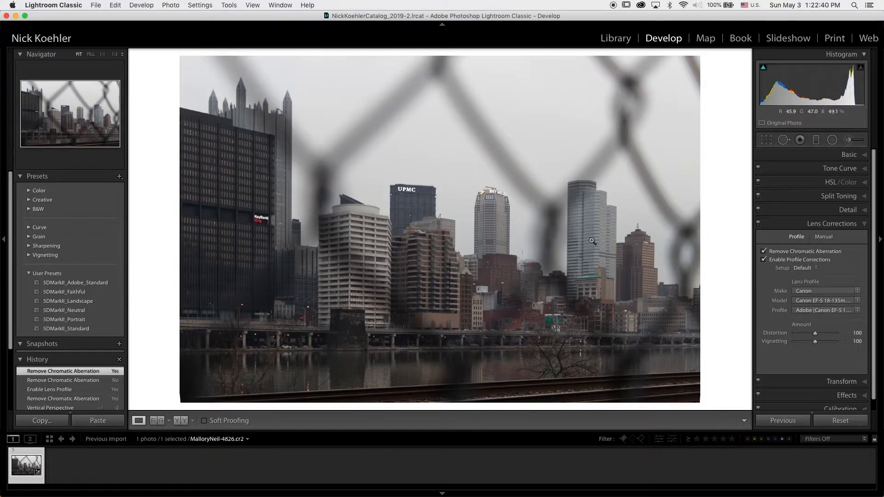
Step: Straighten the photo by 0.07 degrees and tighten the crop at the original aspect ratio
left_click(763, 140)
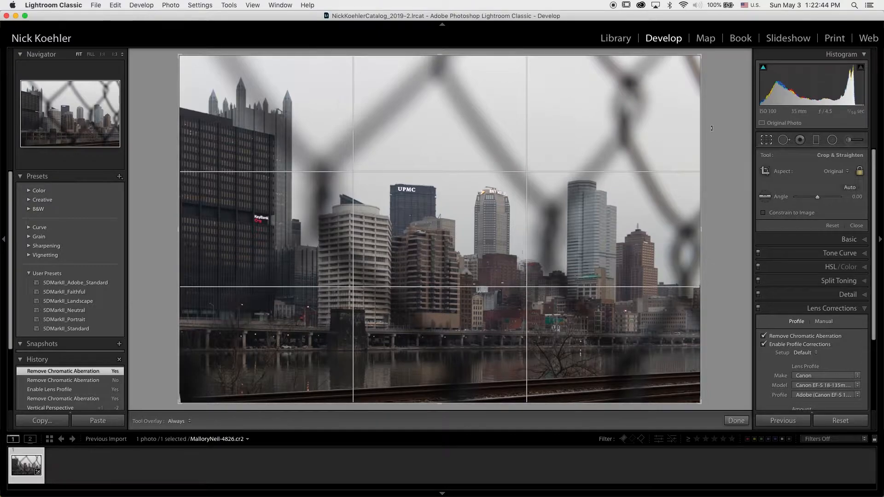
left_click_drag(713, 129, 713, 129)
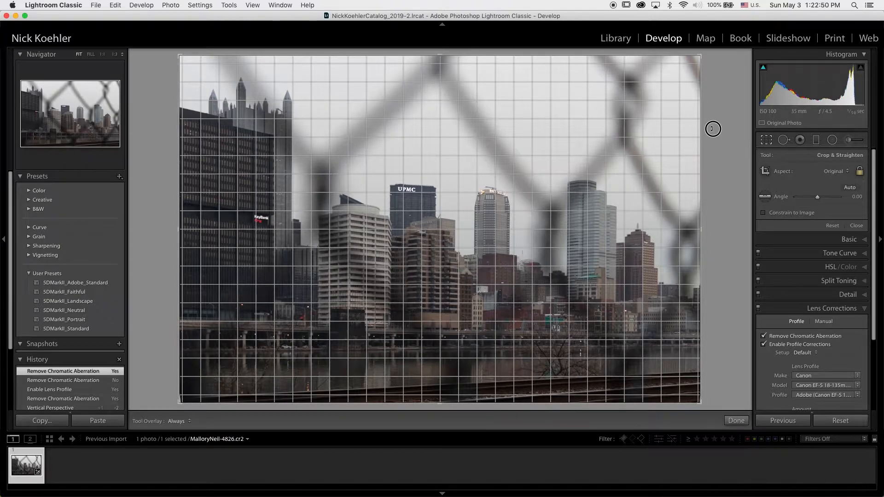
left_click_drag(713, 129, 712, 130)
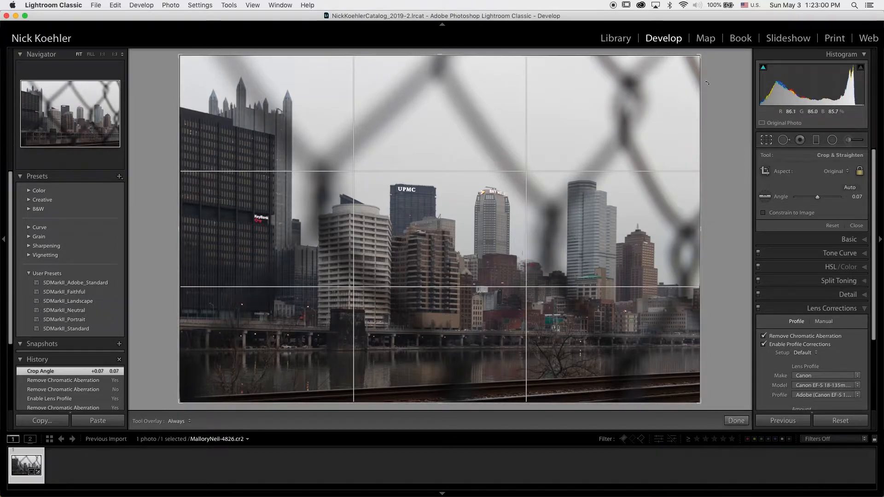
left_click_drag(695, 52, 697, 59)
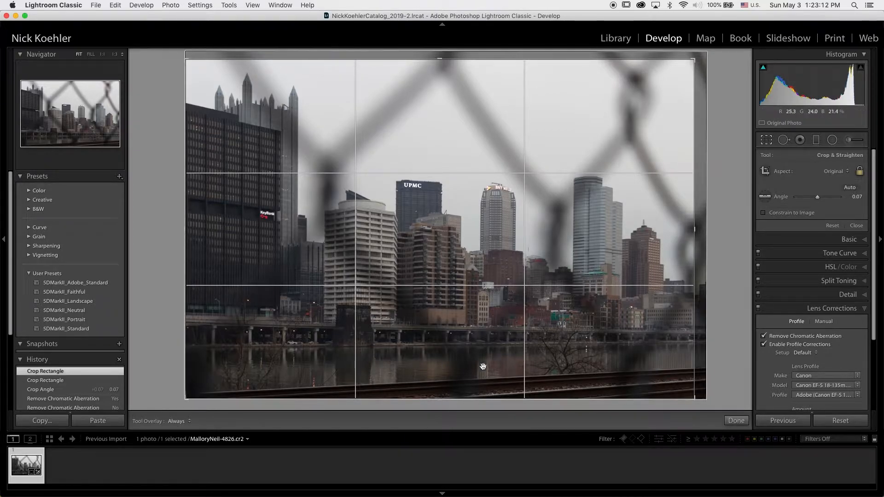
left_click(856, 225)
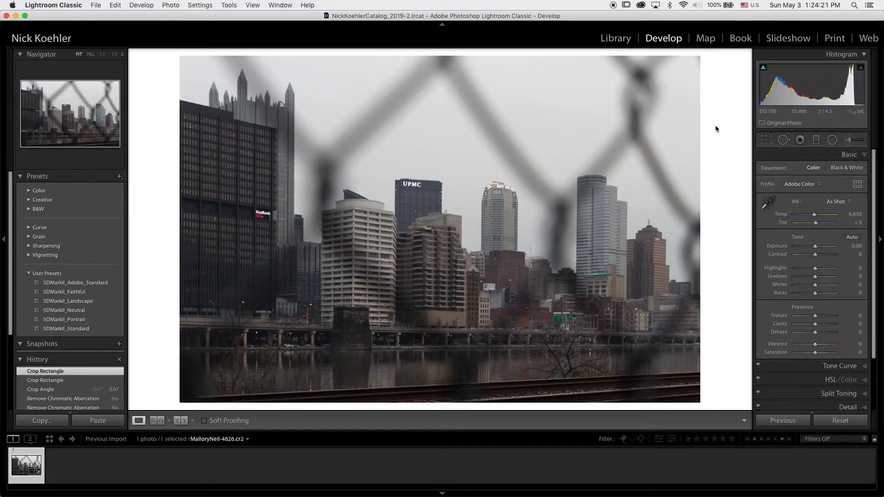
left_click(767, 140)
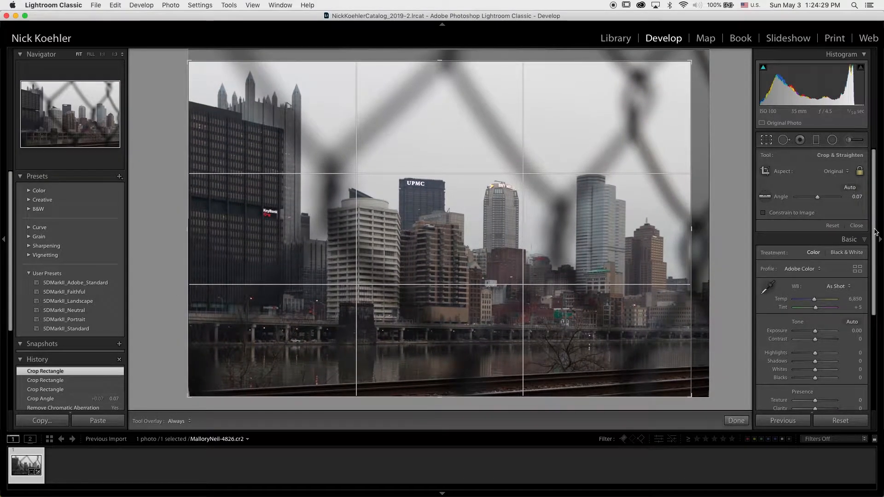
left_click(856, 226)
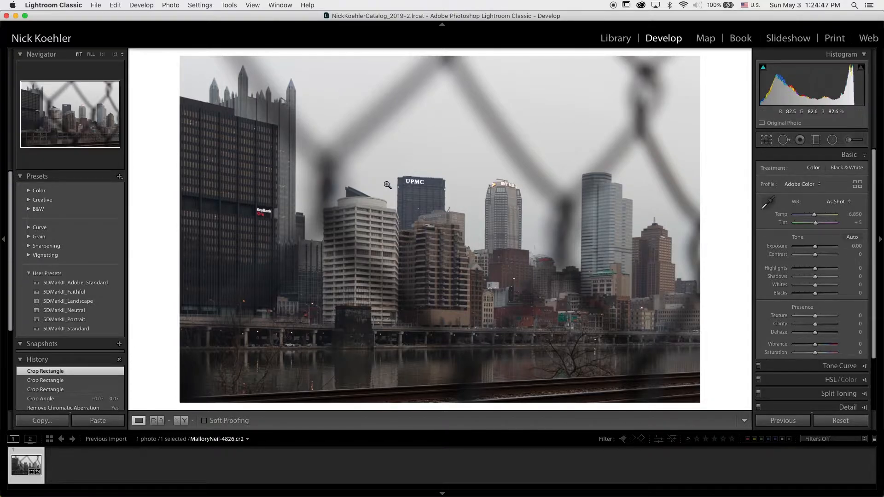
Step: Check the photo's info overlay and raise the Exposure to +0.75
key("i")
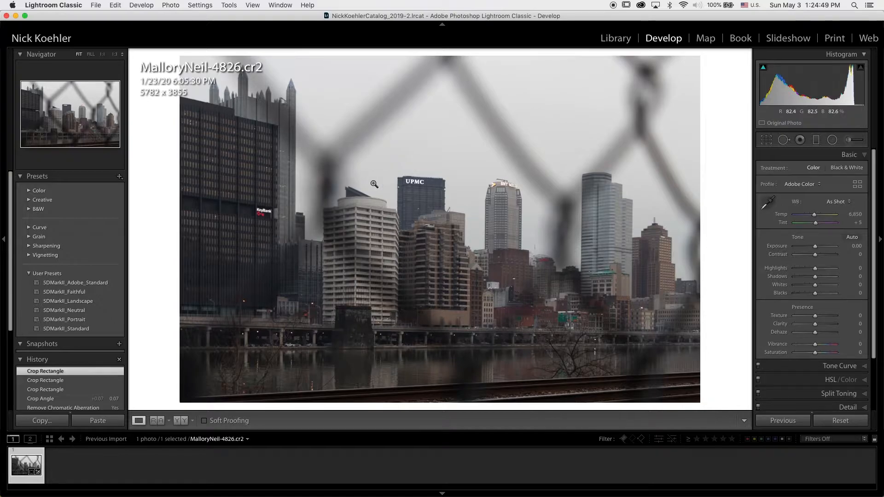
key("i")
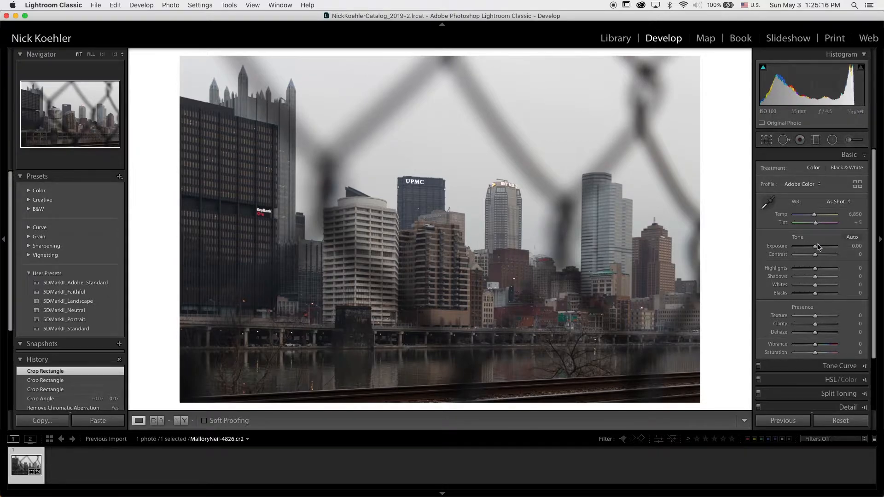
left_click_drag(818, 247, 820, 249)
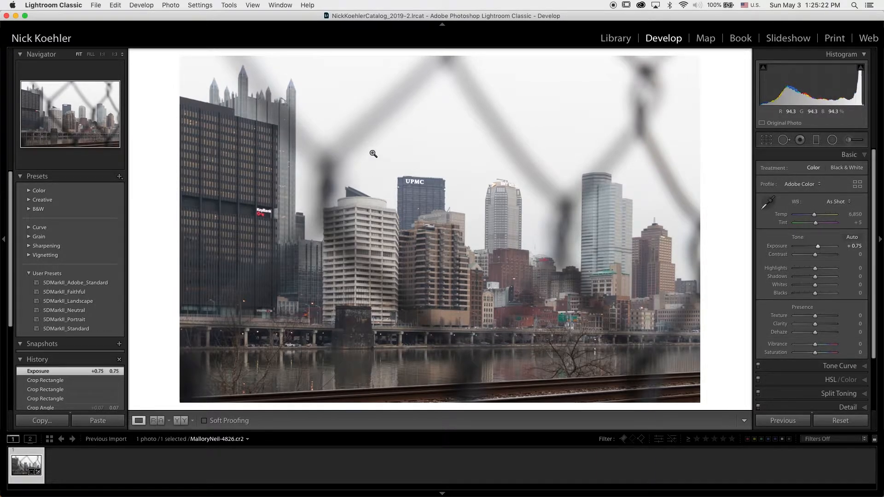
left_click_drag(819, 247, 818, 247)
key("i")
key("i")
key("i")
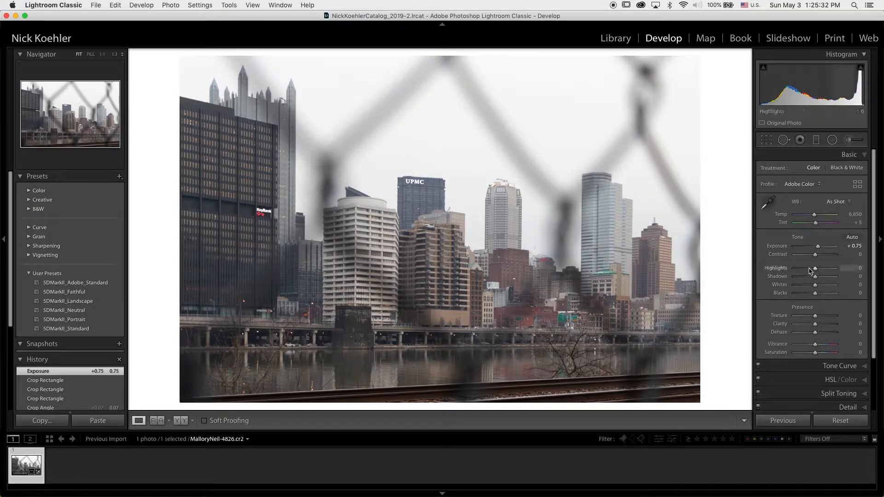
Step: Set Highlights to -35 and Shadows to +48, inspecting the detail beneath the riverside bridge
left_click_drag(815, 271, 808, 270)
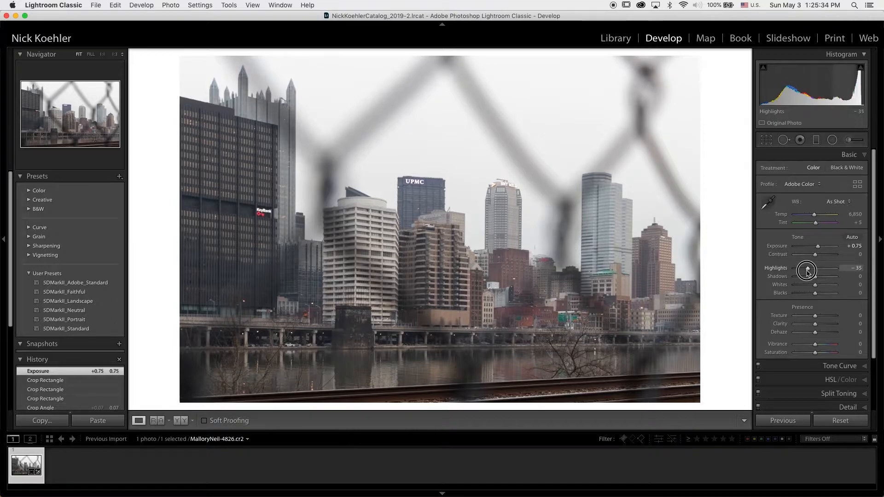
left_click_drag(816, 278, 826, 279)
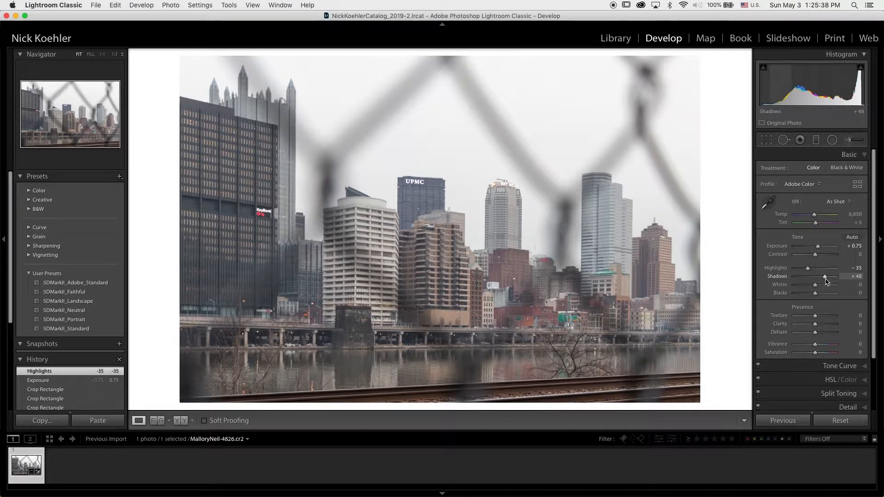
left_click(324, 338)
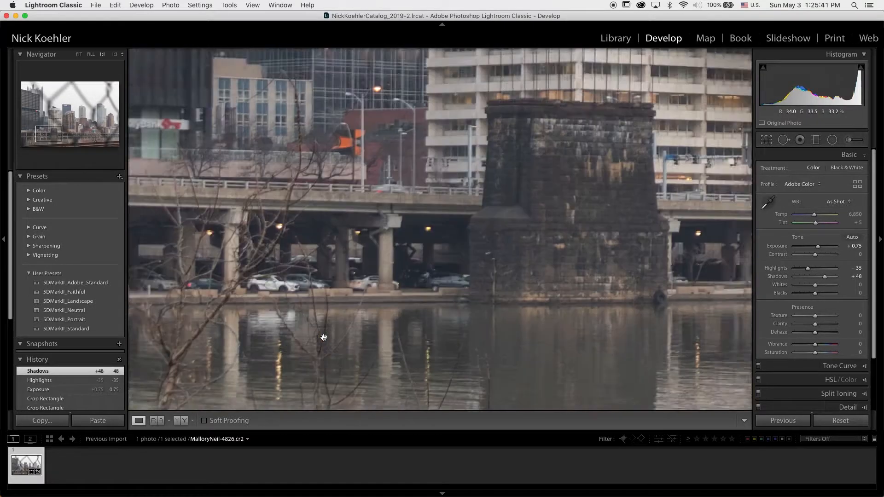
left_click_drag(543, 263, 198, 300)
left_click_drag(513, 252, 260, 293)
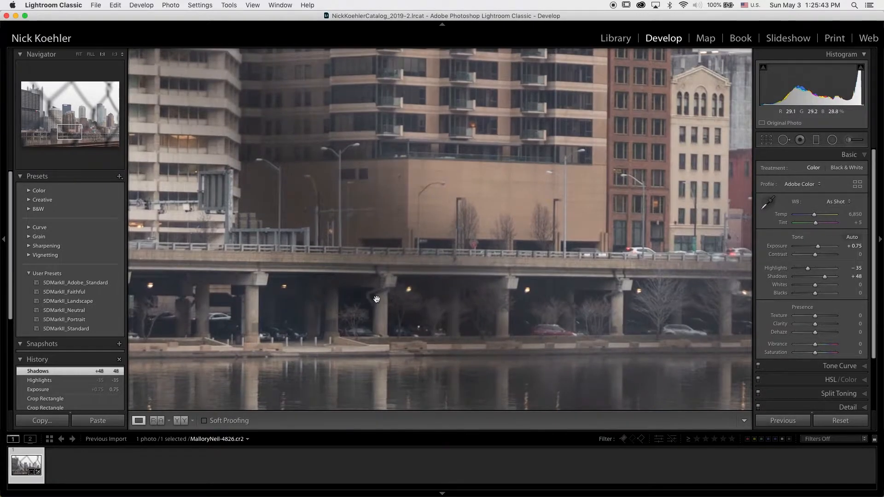
left_click_drag(398, 162, 402, 272)
left_click(402, 272)
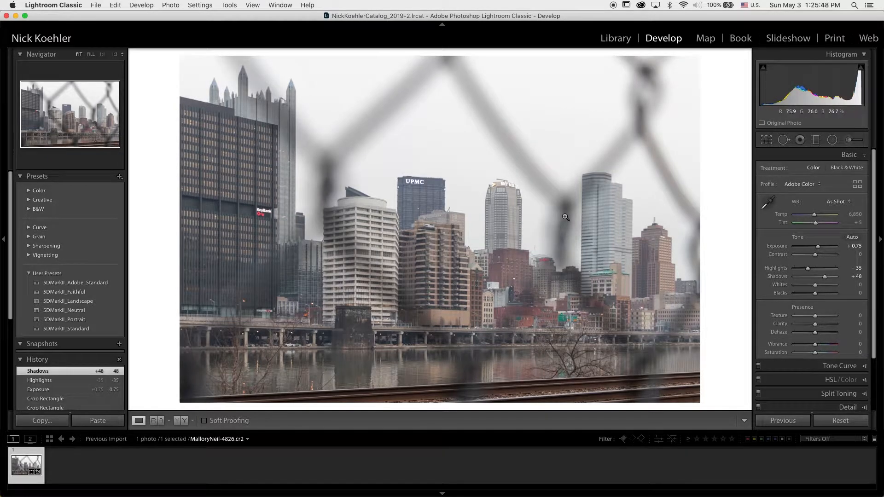
Step: Set the Color noise reduction to 100 and inspect the buildings up close
scroll(825, 299, "down", 3)
left_click(835, 361)
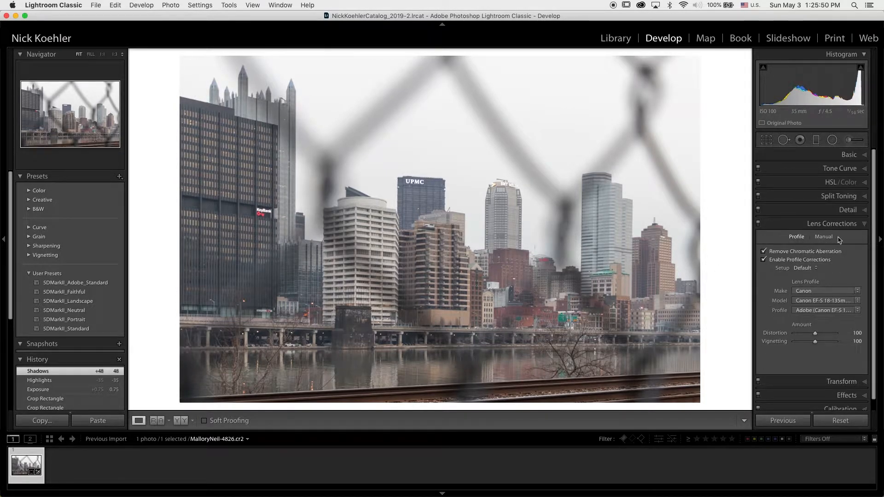
left_click(832, 223)
left_click(848, 209)
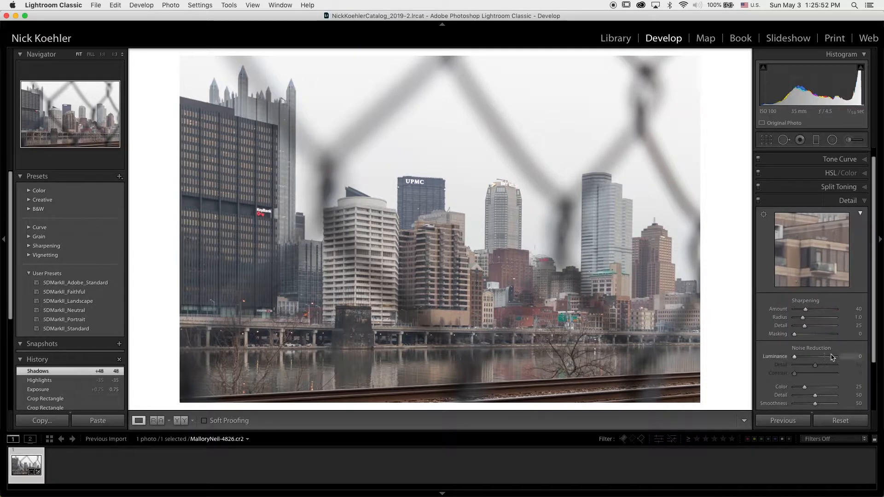
scroll(838, 350, "down", 2)
left_click_drag(804, 349, 852, 348)
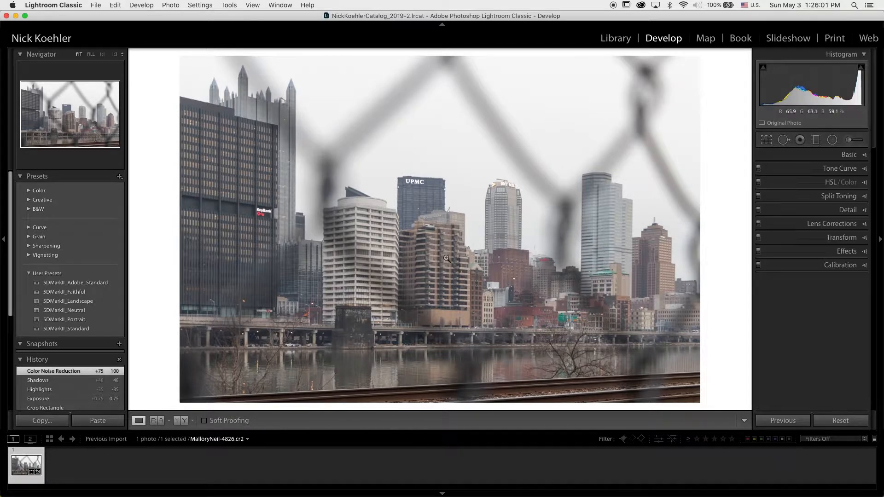
left_click(447, 258)
left_click_drag(445, 213, 486, 320)
left_click(490, 250)
Step: Shape the RGB point curve into a gentle S by lowering the shadow region and lifting the highlight region
left_click(795, 169)
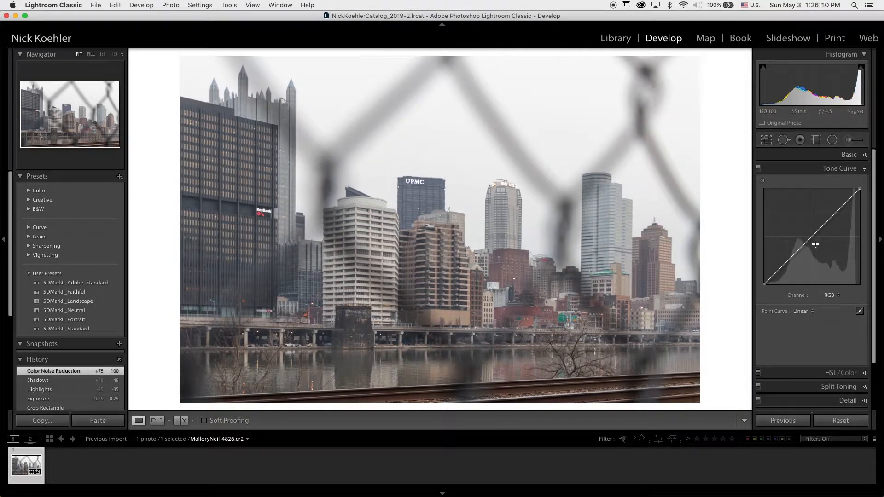
left_click(831, 159)
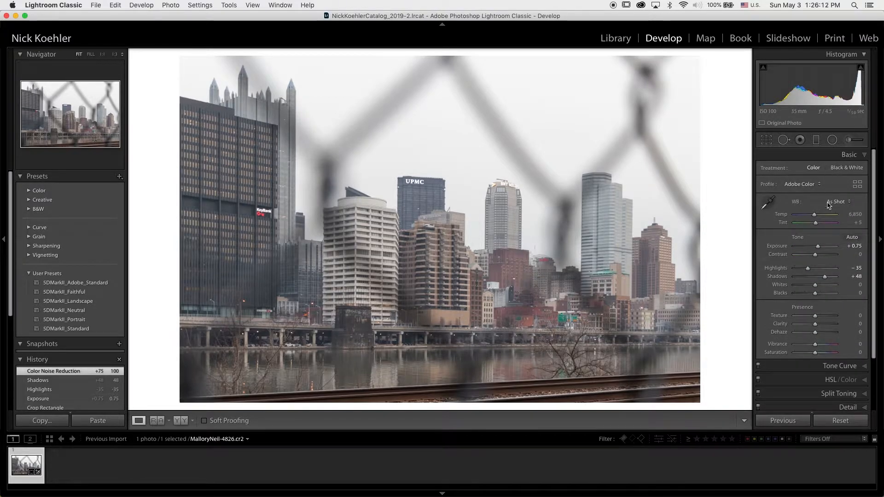
left_click(845, 365)
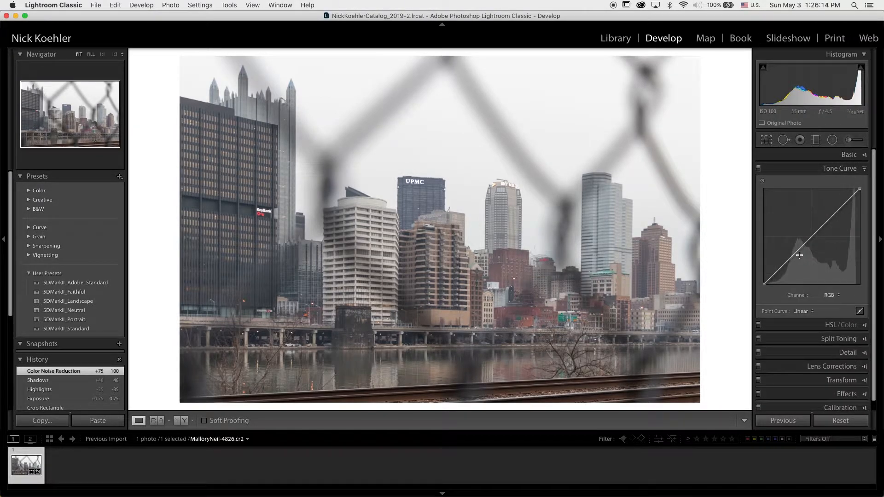
left_click_drag(787, 260, 789, 264)
left_click_drag(835, 215, 834, 212)
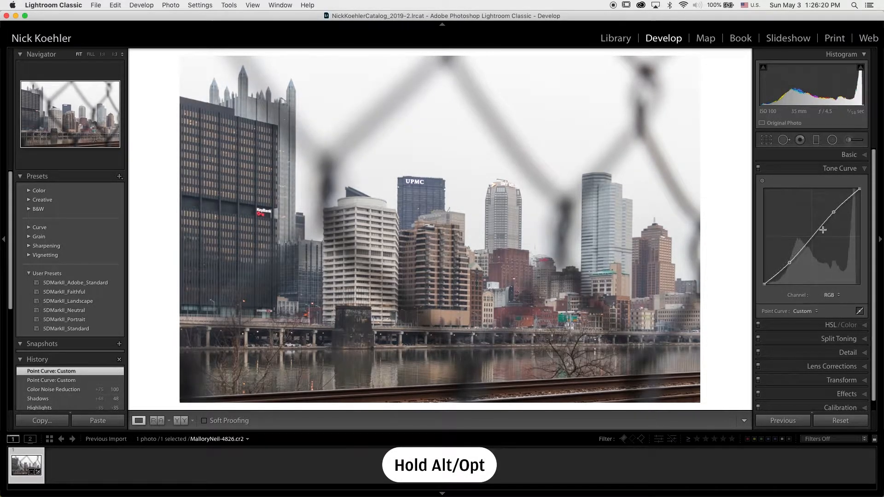
mouse_move(791, 263)
left_mouse_down()
mouse_move(801, 264)
mouse_move(780, 258)
mouse_move(789, 260)
left_mouse_up()
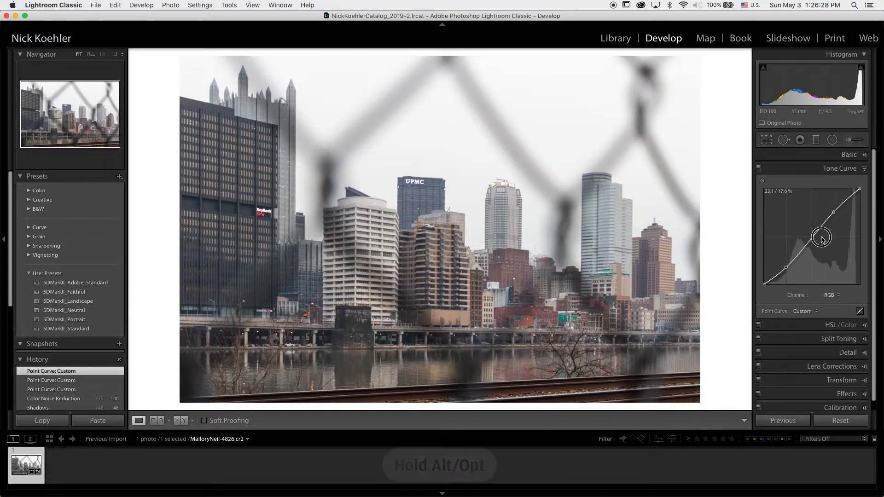
Step: Cool the white balance to a Temp of 6,350 and inspect the sky at the photo's upper-left corner up close
left_click(804, 158)
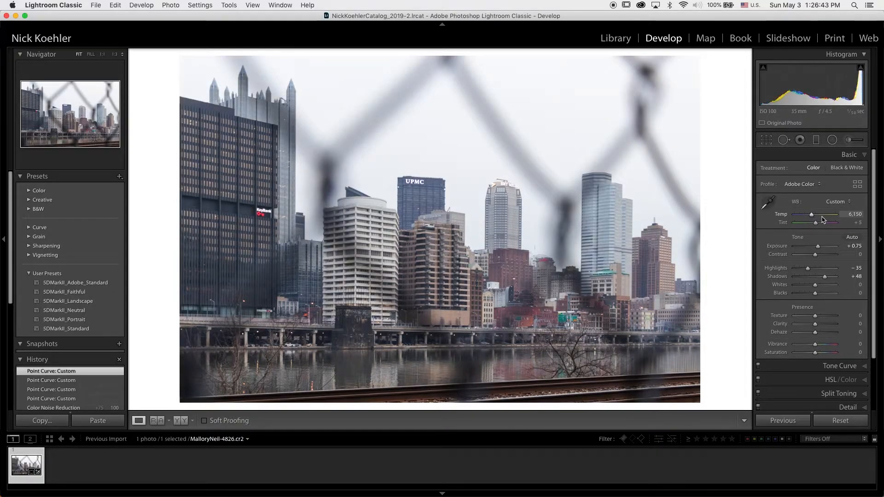
left_click_drag(822, 218, 812, 215)
left_click(447, 228)
left_click(402, 233)
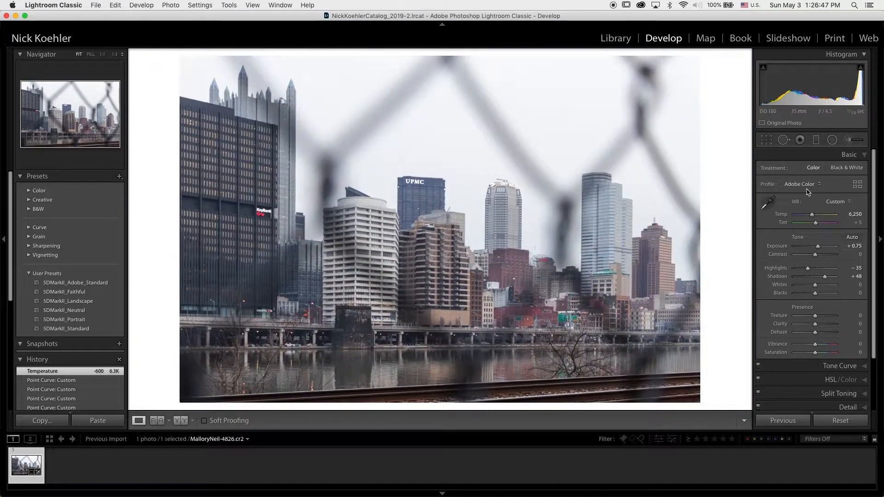
left_click(773, 203)
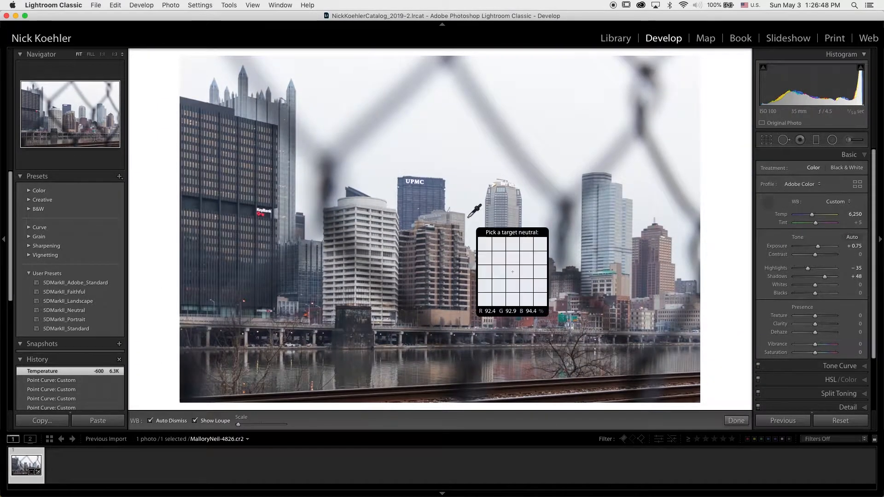
left_click(388, 227)
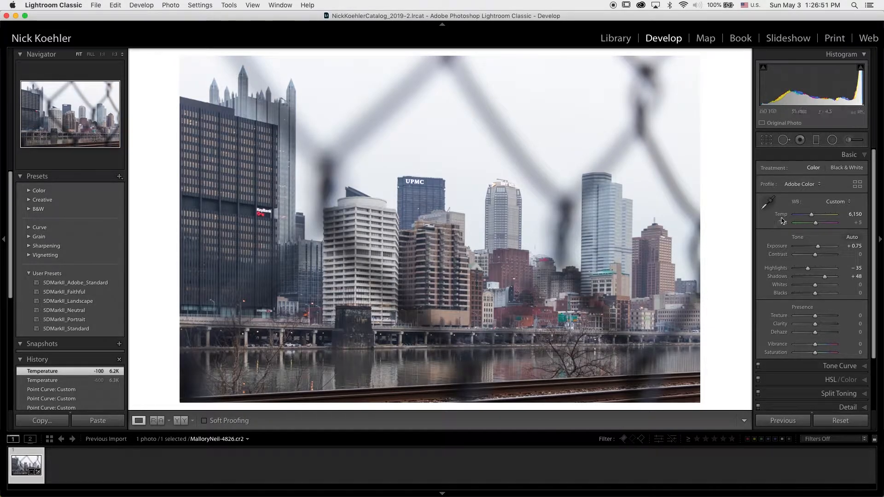
left_click(383, 231)
left_click(383, 232)
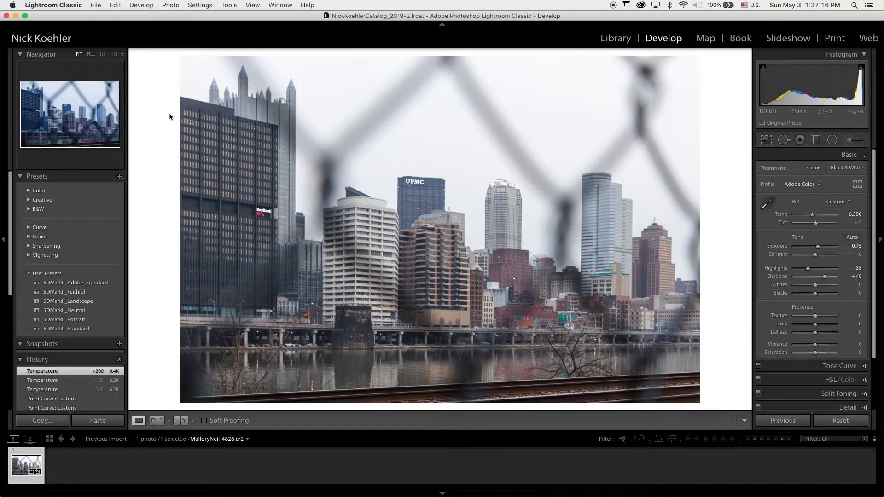
left_click(182, 61)
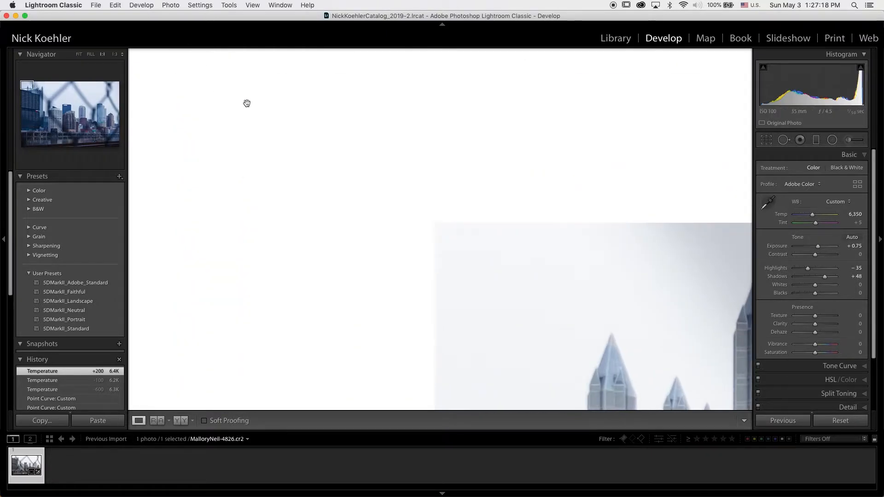
left_click_drag(421, 361, 425, 276)
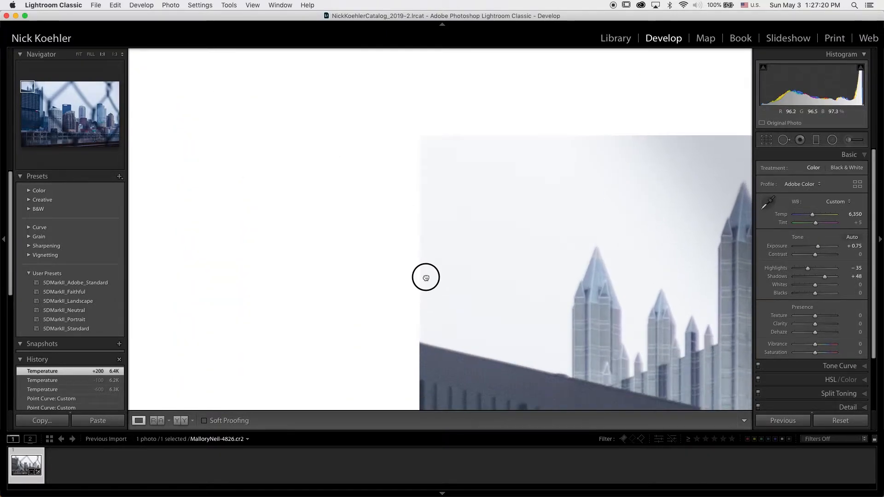
left_click(319, 229)
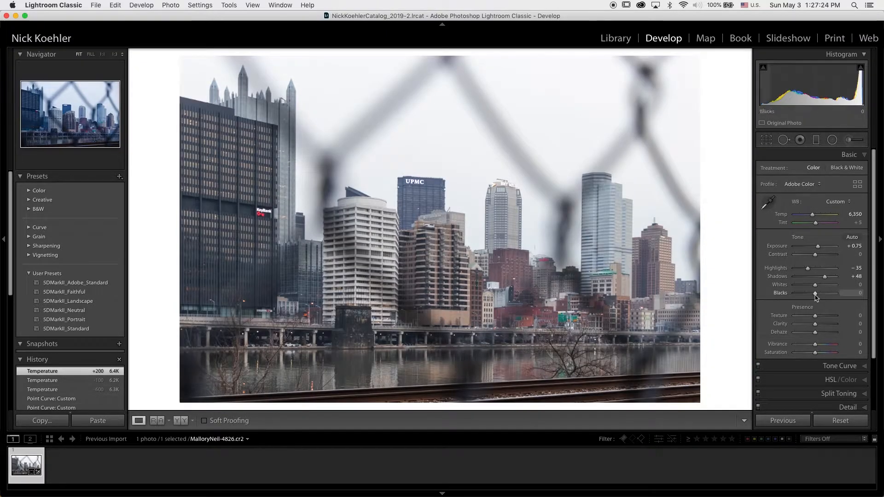
Step: Try Whites at +68, reset it to 0, and inspect the lit UPMC sign and surrounding buildings up close
left_click_drag(817, 287, 829, 289)
double_click(829, 286)
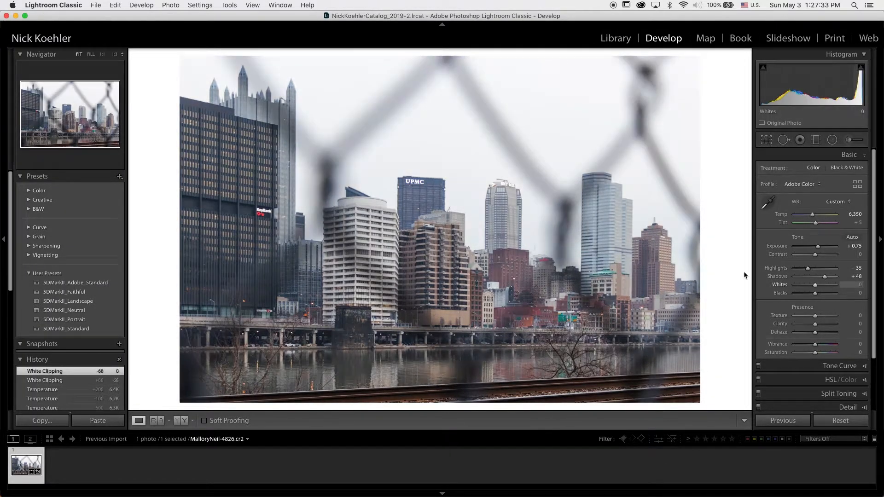
left_click(424, 182)
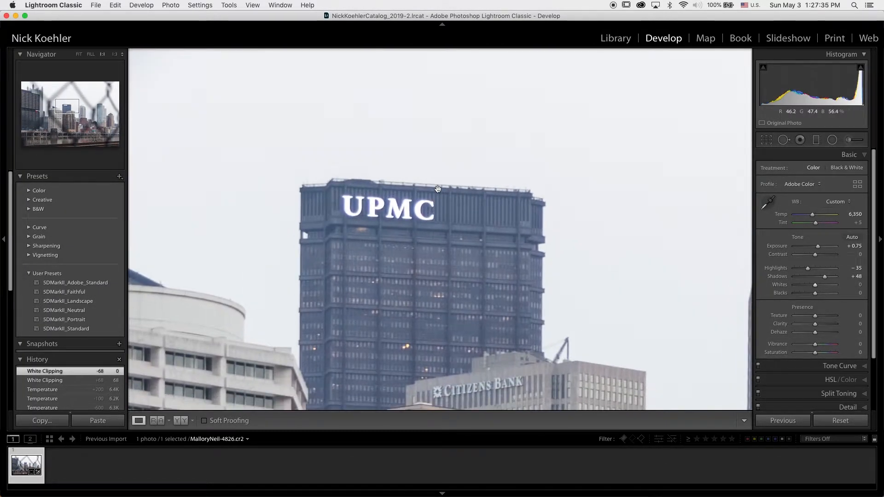
left_click_drag(432, 204, 461, 209)
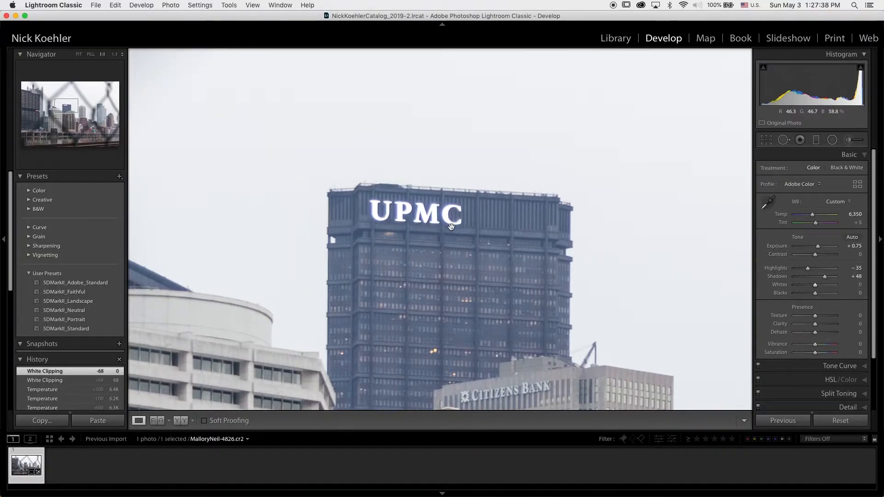
left_click_drag(432, 267, 510, 251)
left_click(504, 254)
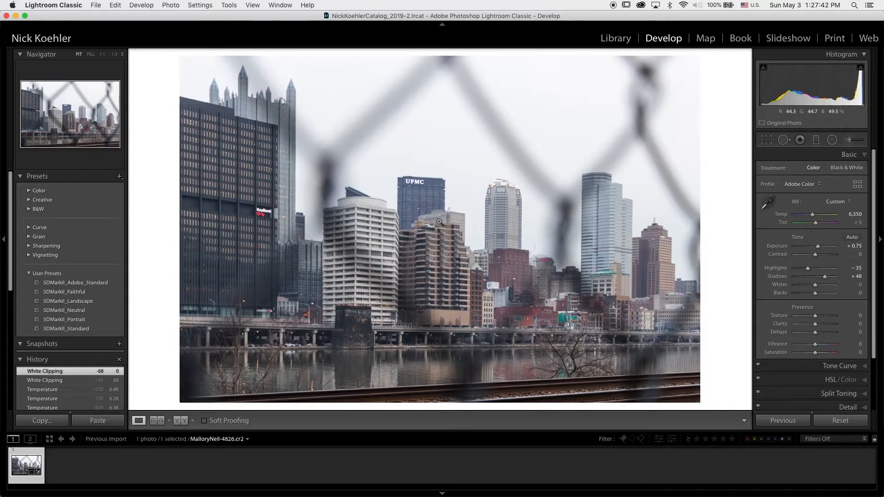
Step: Set Dehaze to +5 and Clarity to +21, inspecting the detail across the downtown buildings
left_click(816, 333)
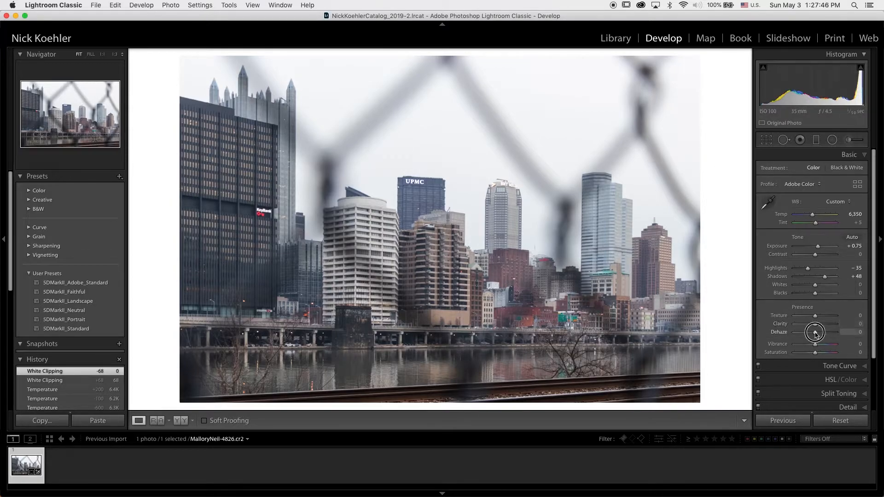
mouse_move(818, 334)
left_mouse_down()
mouse_move(801, 335)
mouse_move(831, 338)
mouse_move(818, 337)
left_mouse_up()
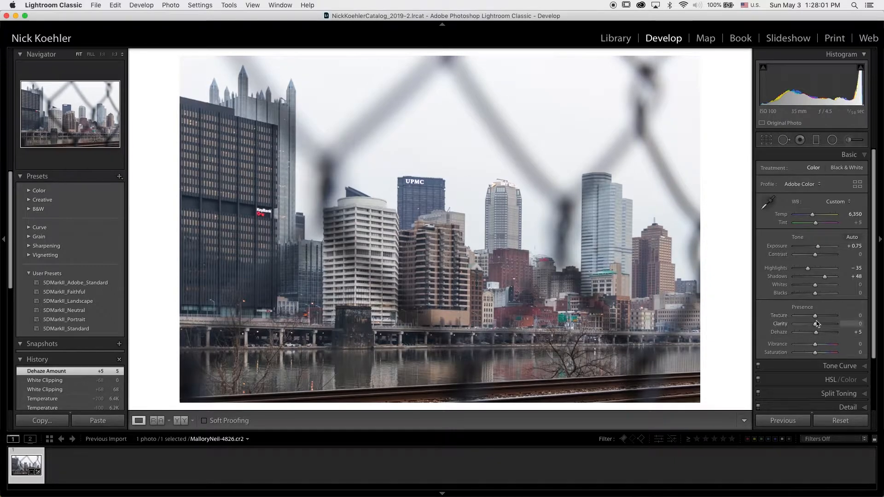
left_click_drag(816, 325, 820, 326)
left_click(443, 244)
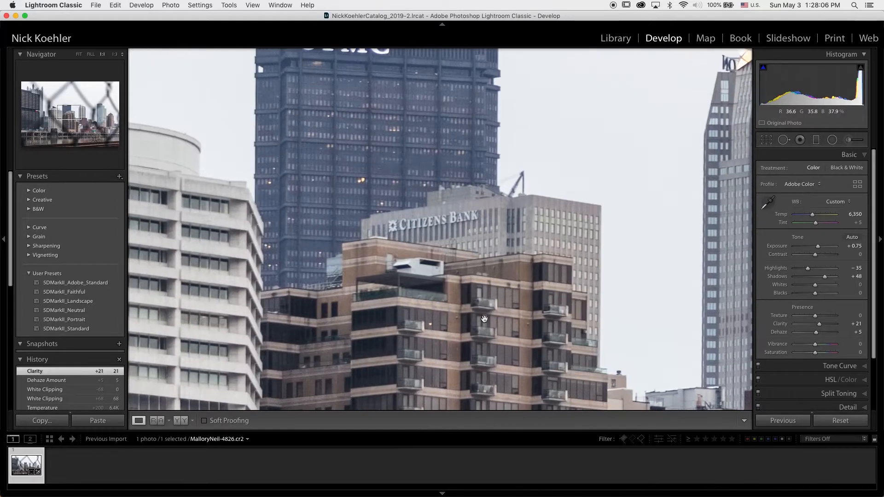
left_click_drag(485, 319, 559, 200)
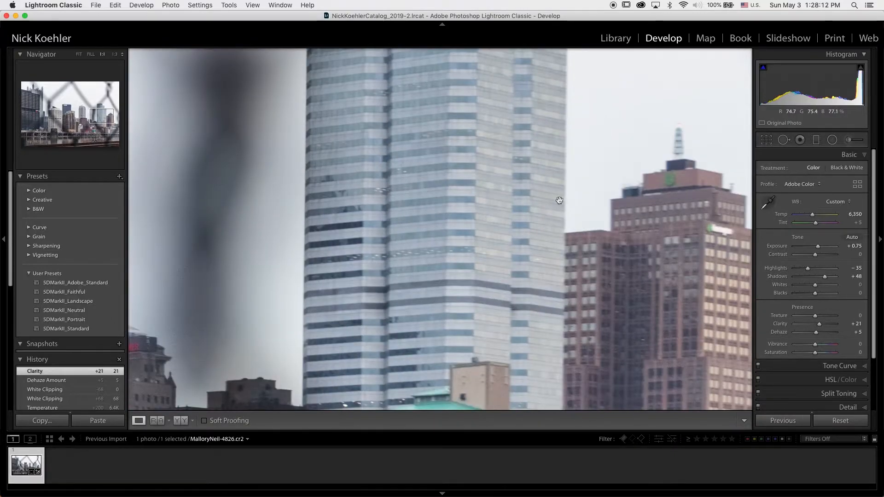
left_click(617, 233)
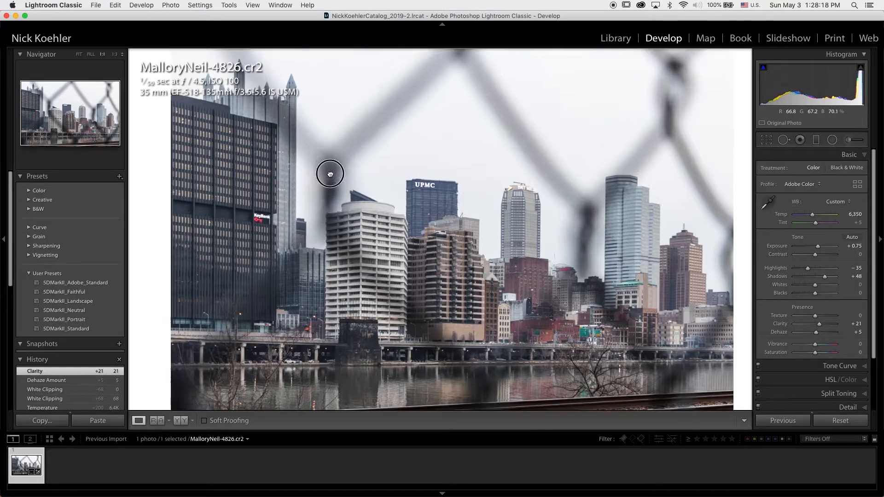
left_click_drag(329, 173, 192, 190)
left_click(192, 191)
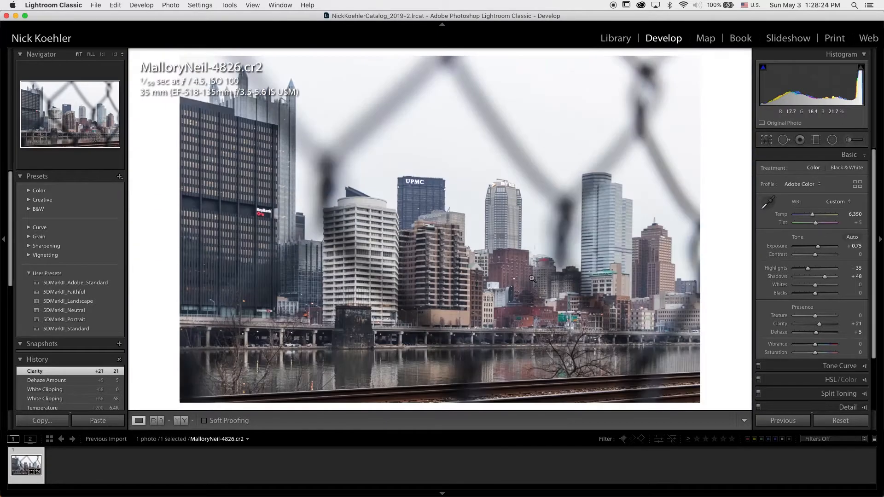
left_click(482, 264)
left_click(482, 263)
scroll(800, 325, "down", 3)
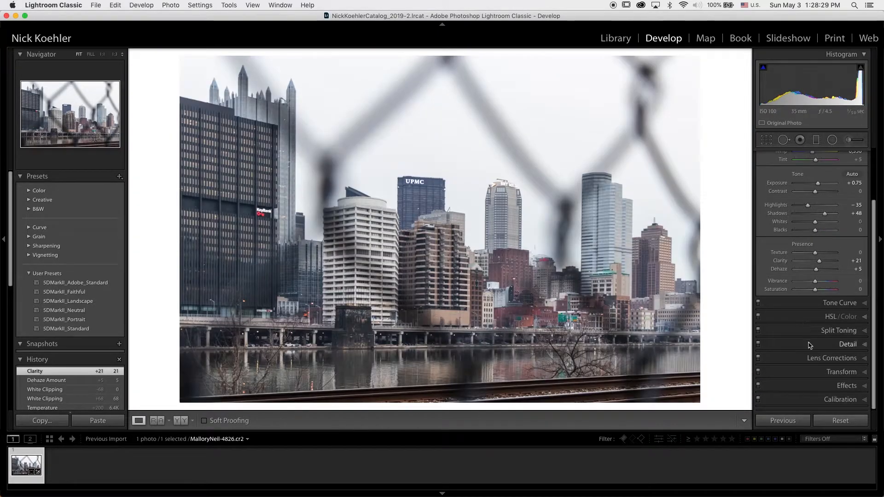
left_click(814, 304)
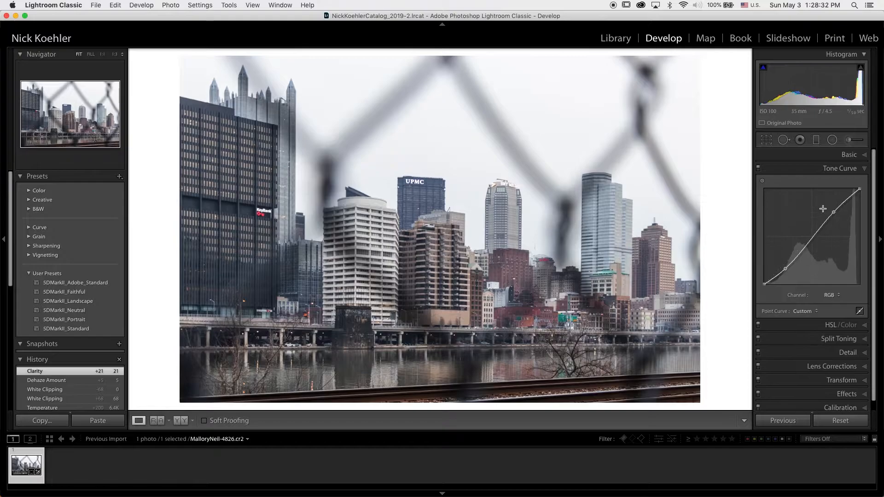
left_click(834, 170)
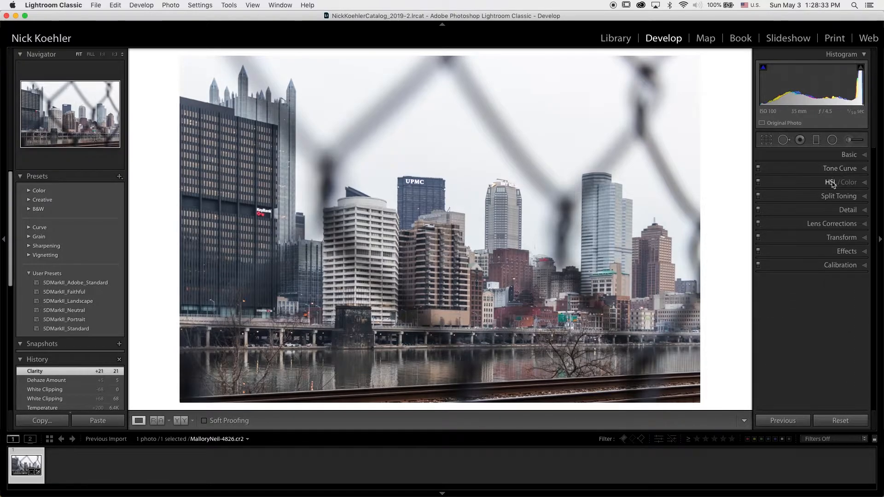
left_click(828, 224)
left_click(828, 225)
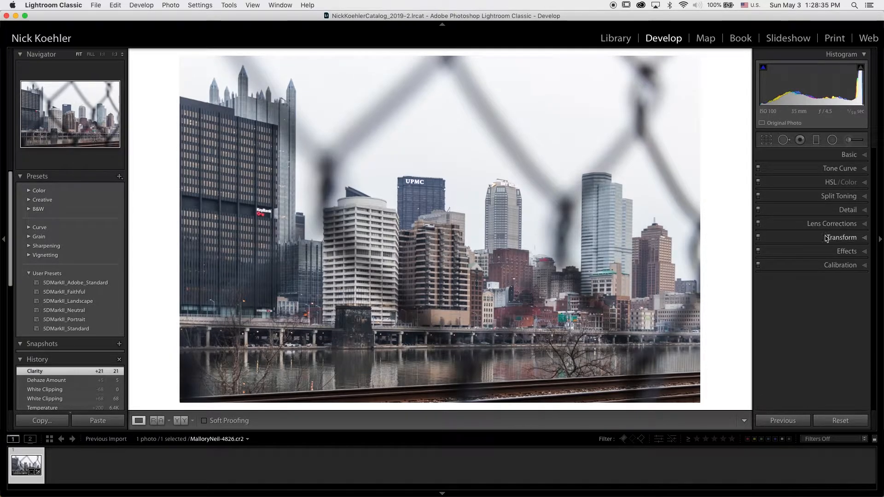
Step: Calibrate the colors with a Shadows Tint of -5 and Red, Green and Blue Primary Saturation at +5 each
left_click(828, 266)
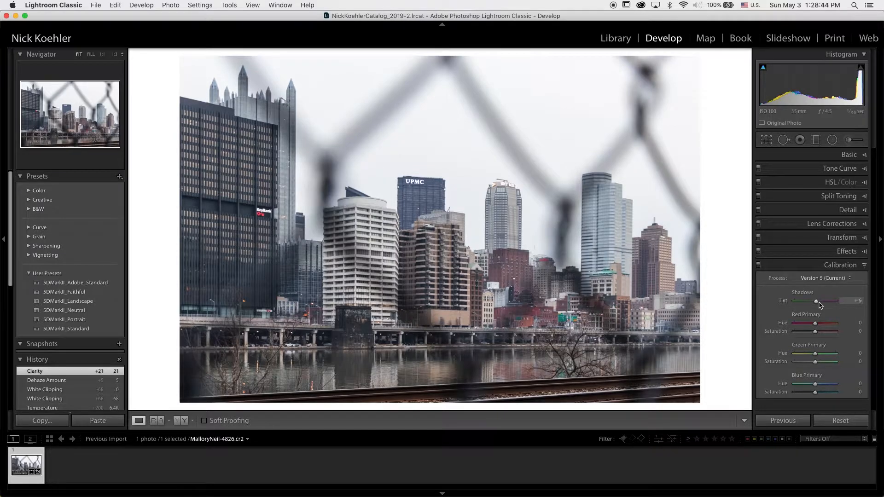
scroll(820, 305, "down", 5)
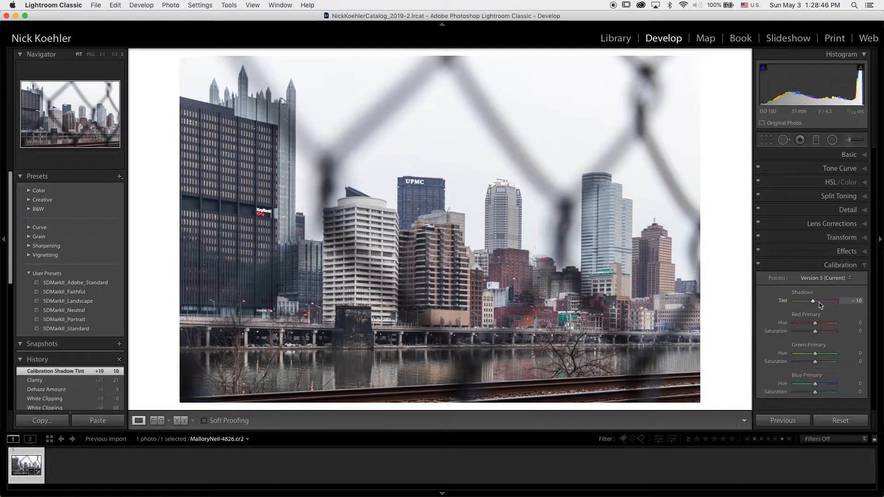
scroll(821, 305, "up", 2)
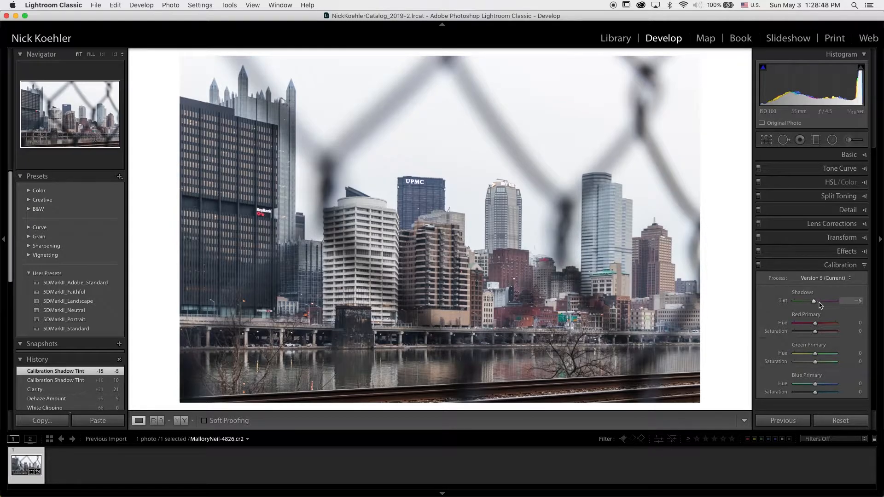
left_click_drag(463, 251, 511, 338)
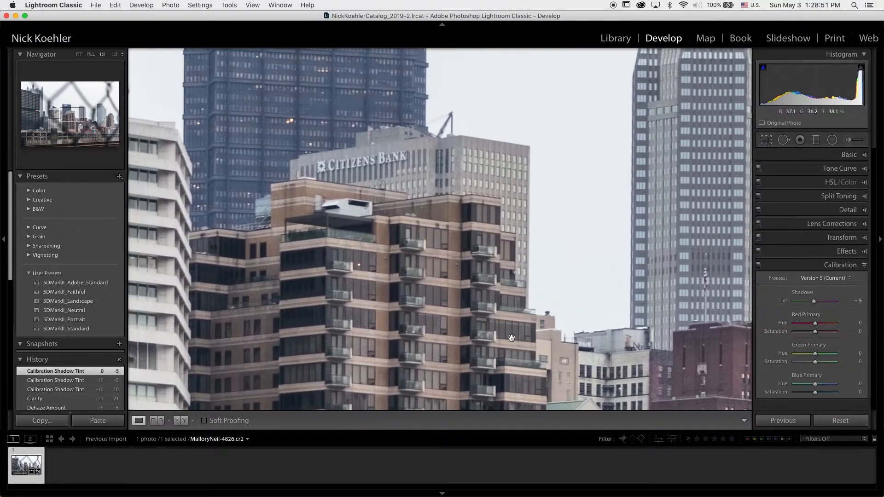
left_click(511, 338)
left_click(479, 244)
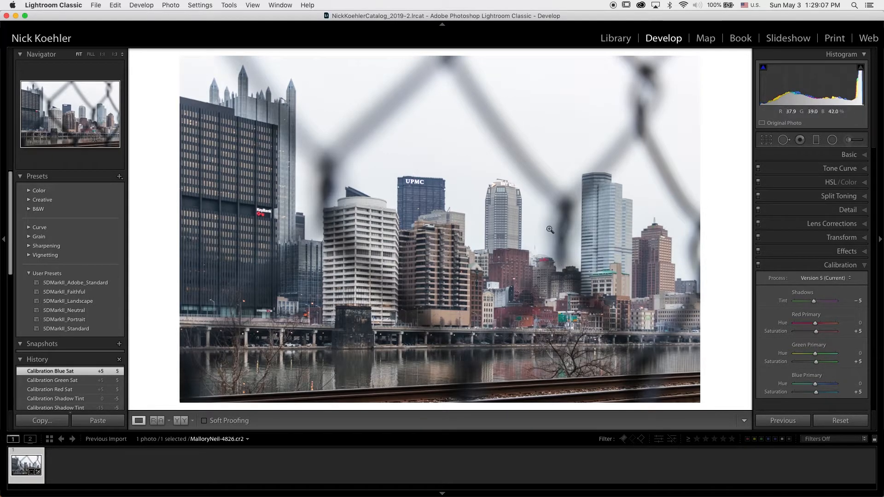
left_click_drag(454, 242, 555, 300)
Step: Add a graduated filter that fades from the photo's bottom edge up to about the middle of the buildings
left_click(836, 155)
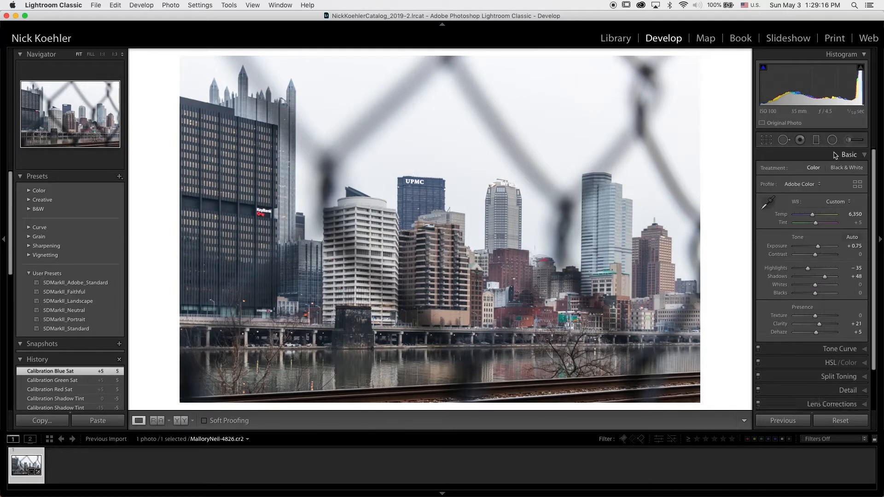
left_click(835, 155)
left_click(817, 140)
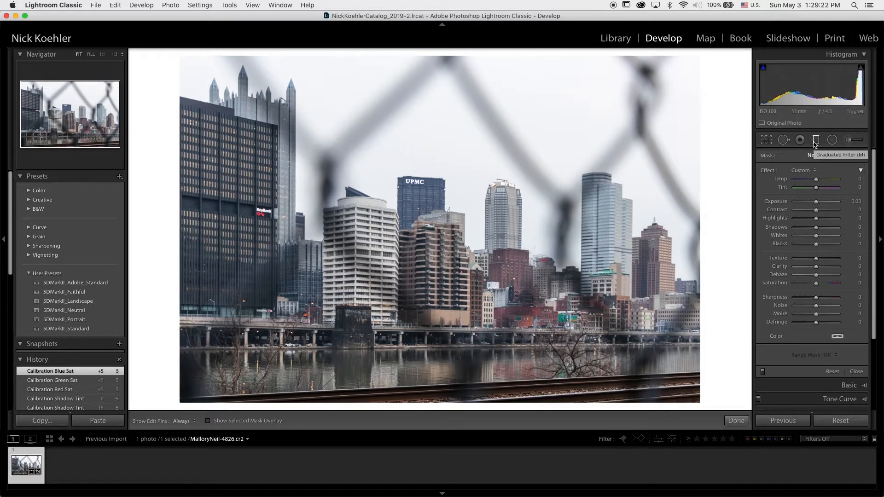
left_click_drag(534, 406, 537, 252)
Step: Set the graduated filter to Exposure 0.58, Contrast 38, Highlights -23, Shadows 23, Blacks -41 and Dehaze 9
left_click_drag(816, 201, 820, 201)
left_click_drag(816, 210, 825, 209)
left_click_drag(816, 217, 818, 275)
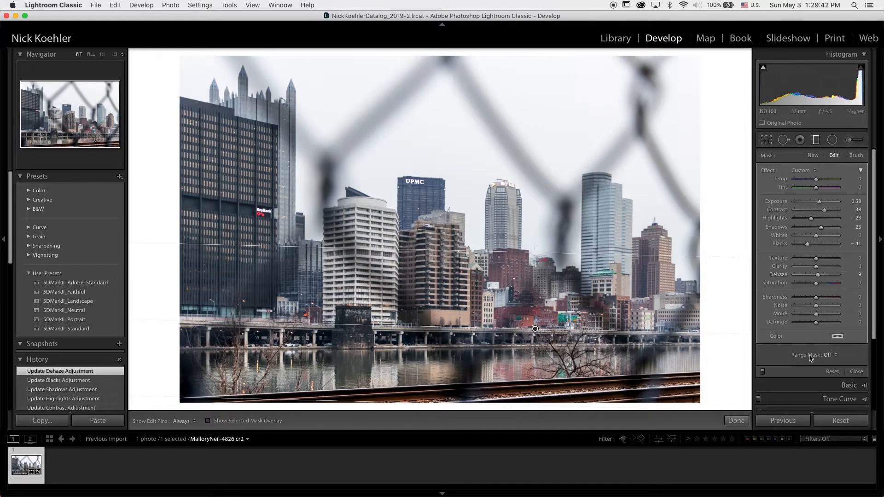
Step: Add a short graduated filter rising from the photo's bottom edge over the railroad tracks and adjust its Exposure, Contrast and Shadows
left_click(856, 372)
key("m")
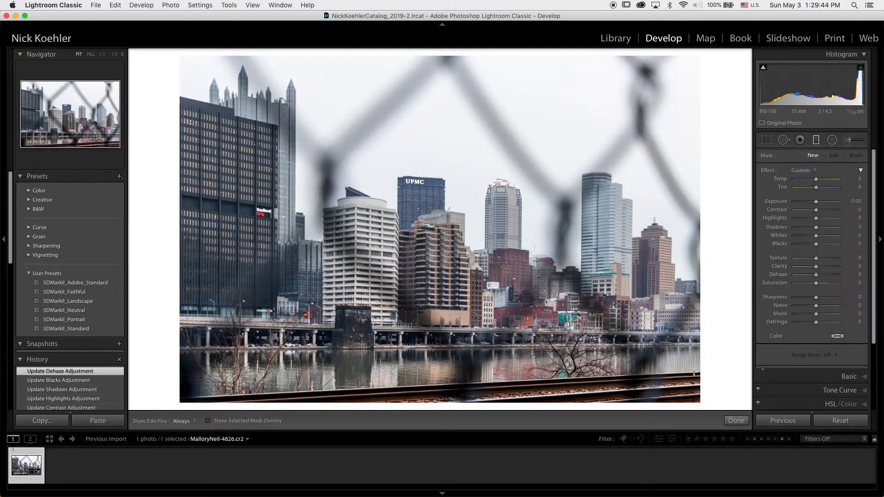
left_click_drag(692, 406, 688, 340)
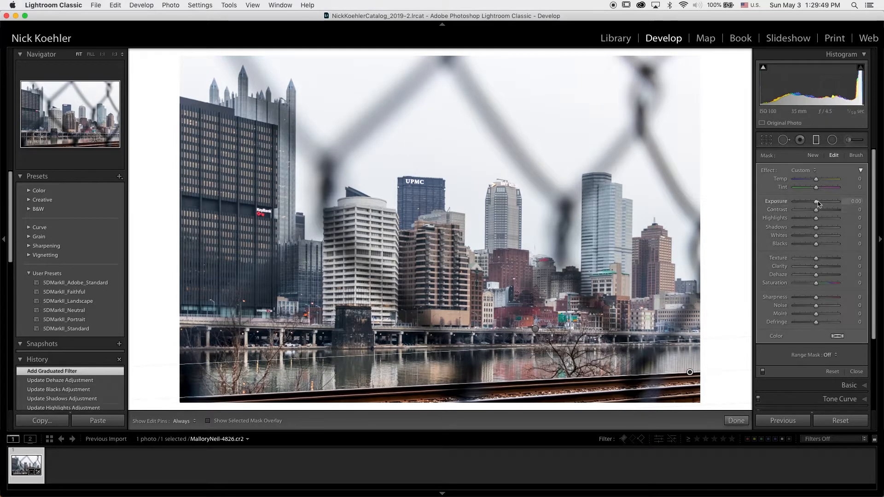
left_click_drag(819, 203, 820, 227)
left_click(737, 421)
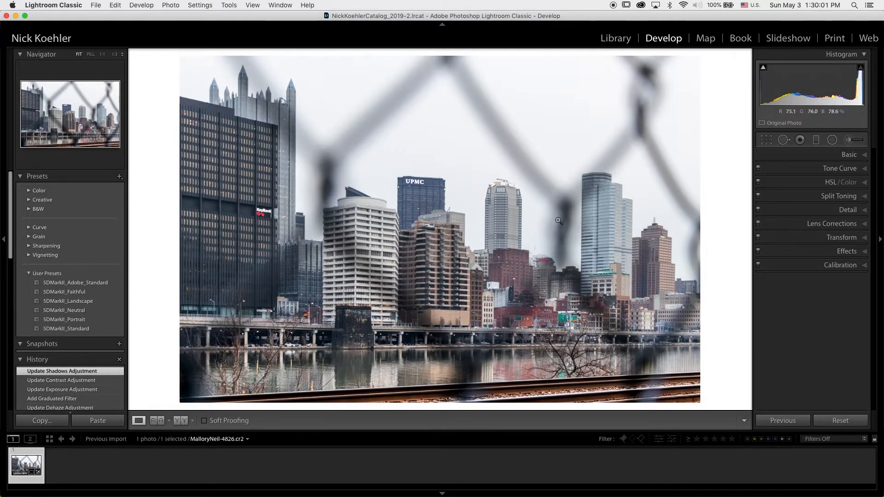
Step: Add a graduated filter fading down over the sky and buildings with Exposure 0.21, Contrast 25, Shadows -10, Blacks -16 and Clarity 6
left_click(444, 221)
left_click_drag(481, 240, 653, 294)
left_click(554, 173)
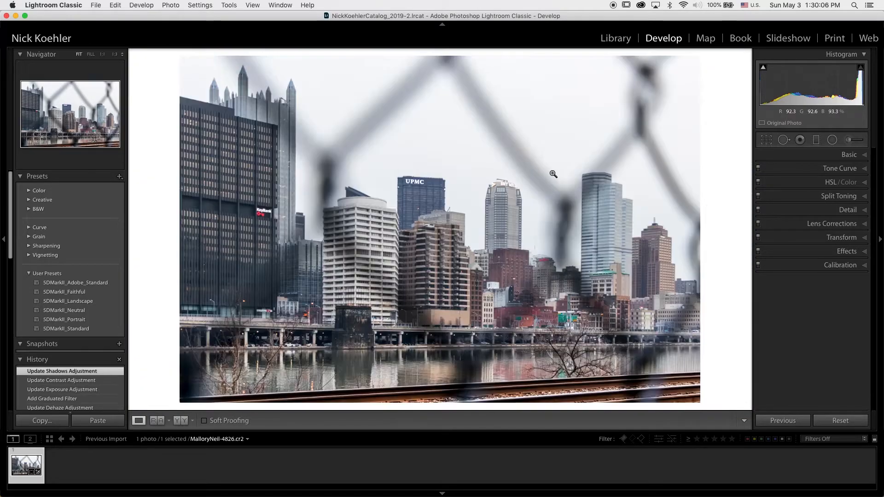
left_click(799, 140)
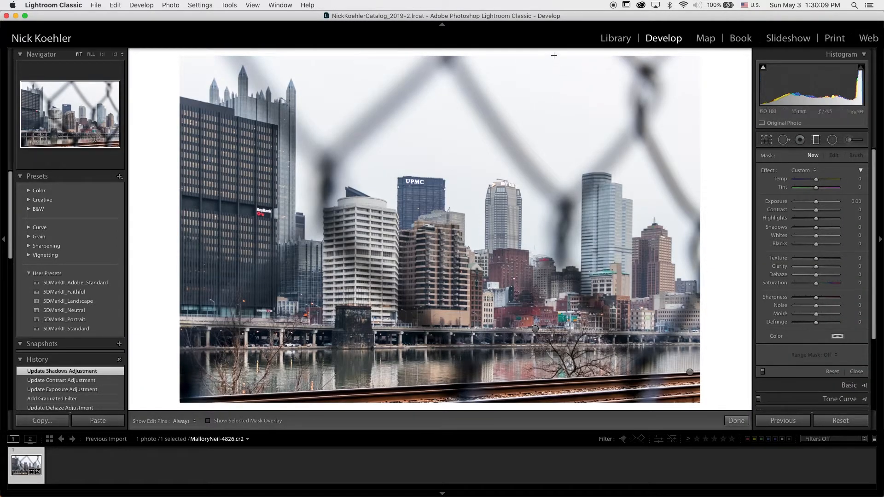
left_click_drag(550, 237, 534, 496)
left_click_drag(816, 202, 818, 203)
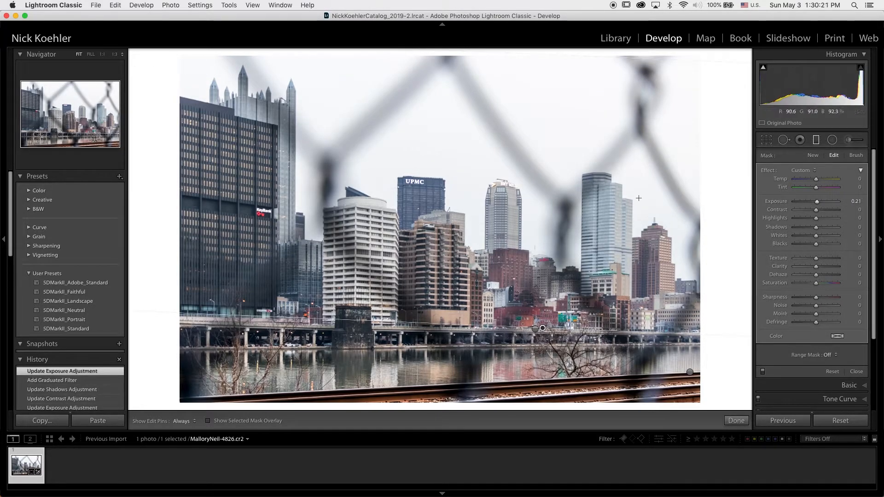
left_click_drag(816, 210, 815, 269)
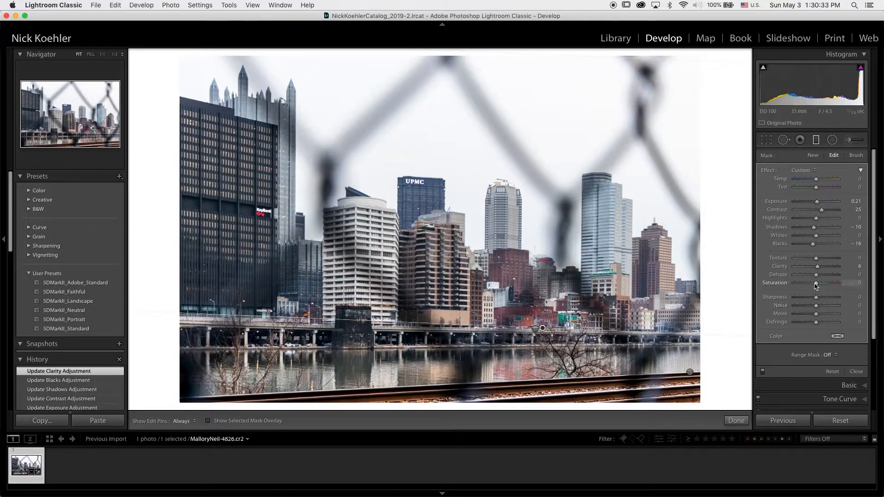
left_click(856, 371)
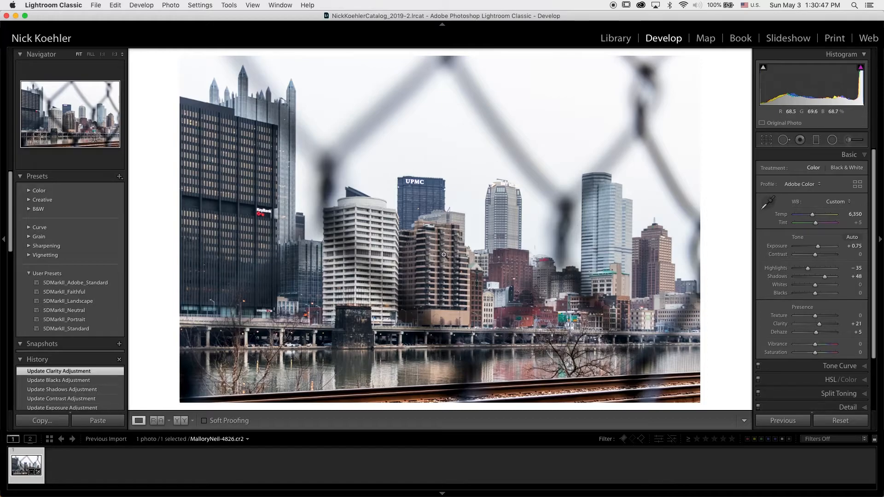
Step: Inspect the detail and sharpness across the downtown buildings at full size
left_click_drag(444, 256, 665, 161)
left_click_drag(466, 118, 548, 196)
left_click_drag(397, 206, 458, 273)
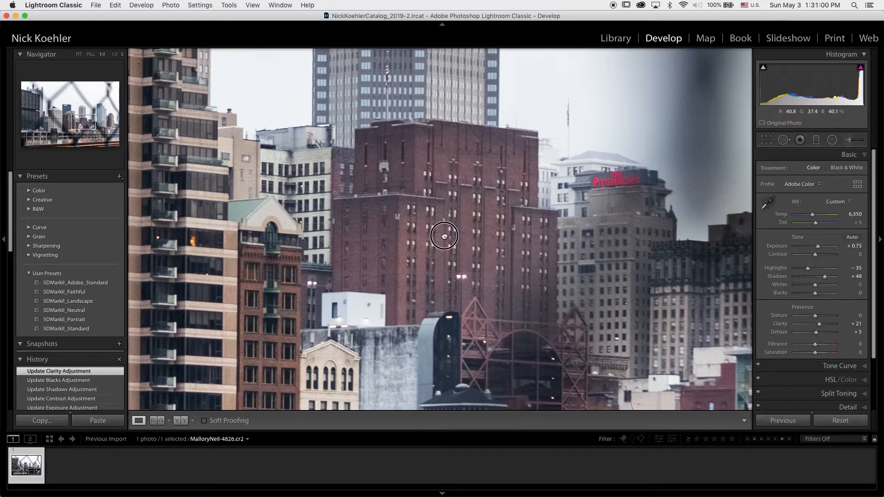
left_click_drag(444, 236, 629, 157)
left_click_drag(322, 239, 506, 207)
left_click_drag(415, 258, 452, 239)
left_click_drag(491, 131, 347, 279)
left_click_drag(433, 286, 357, 339)
left_click_drag(368, 299, 487, 137)
left_click_drag(404, 270, 212, 266)
left_click(211, 266)
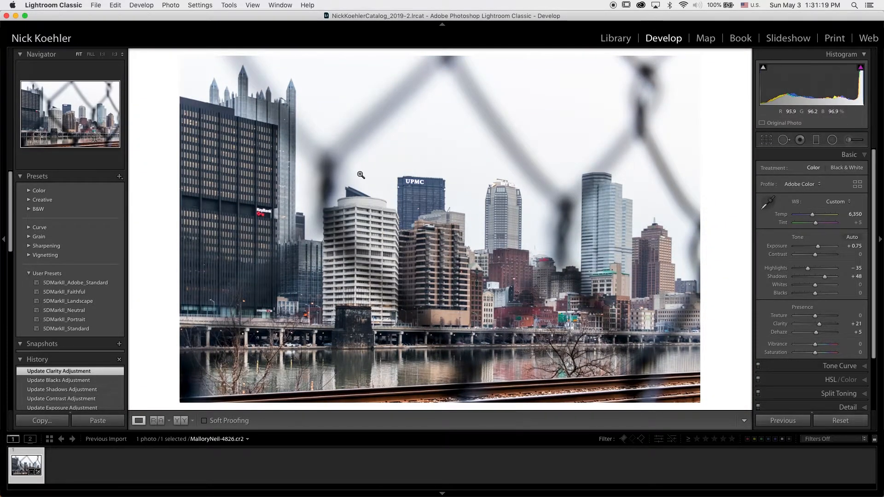
Step: Show the photo info overlay and examine the glass towers, the office block and the river's edge at full size
key("i")
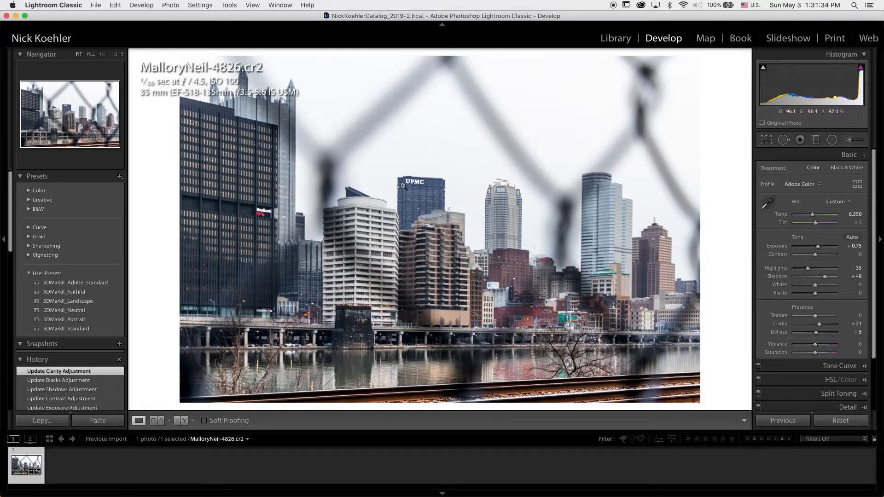
left_click(459, 259)
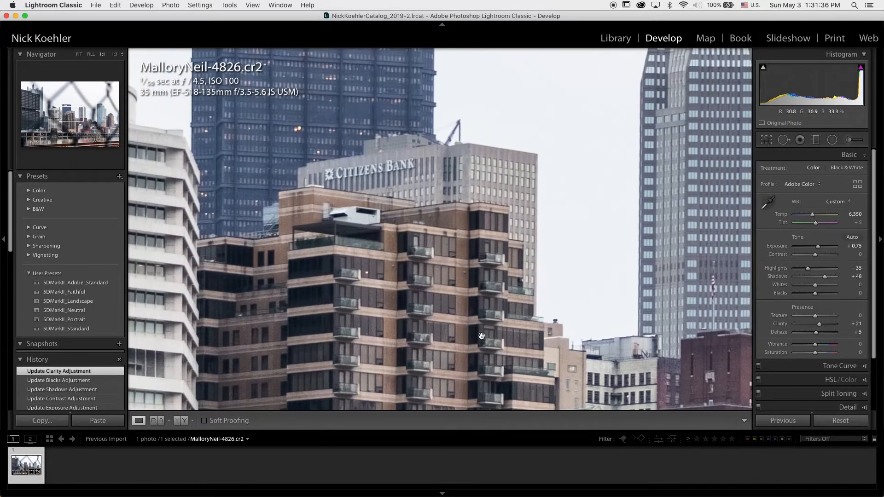
scroll(481, 336, "up", 5)
scroll(592, 251, "left", 5)
scroll(591, 251, "up", 10)
scroll(592, 251, "left", 15)
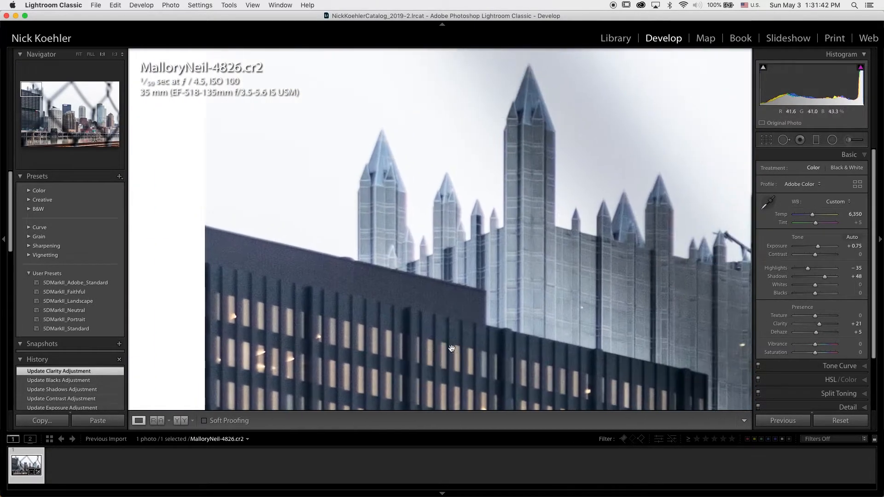
scroll(390, 130, "right", 3)
left_click(510, 282)
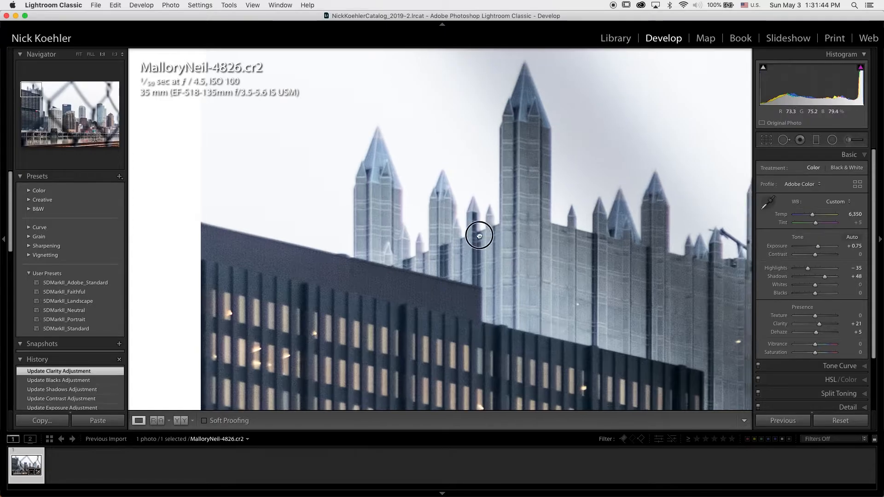
left_click(297, 387)
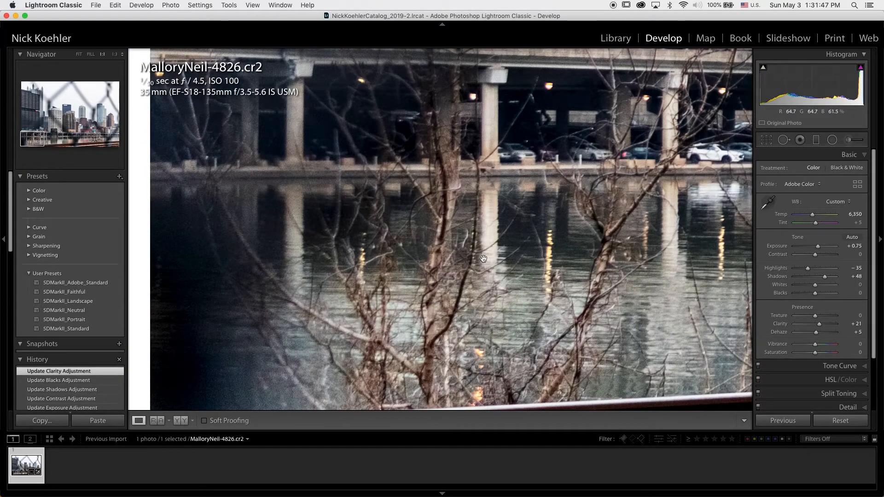
left_click(485, 261)
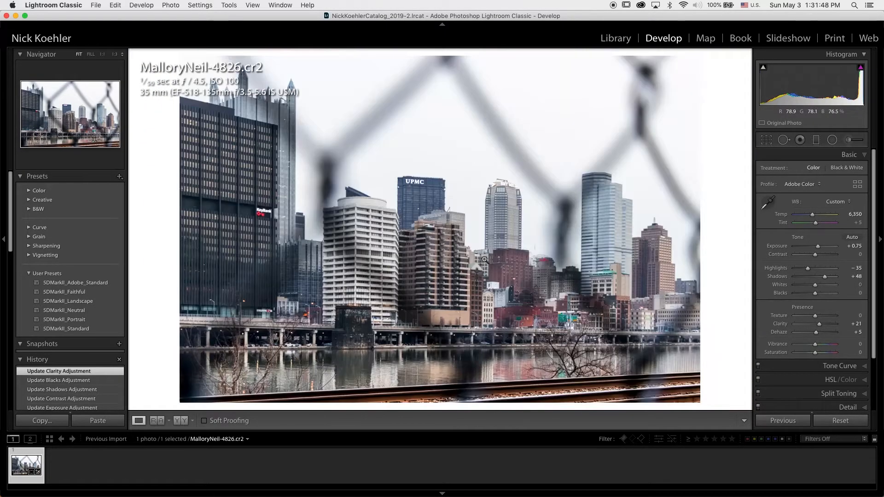
Step: Tighten the crop by pulling in the photo's right edge while keeping the original aspect ratio
left_click(767, 140)
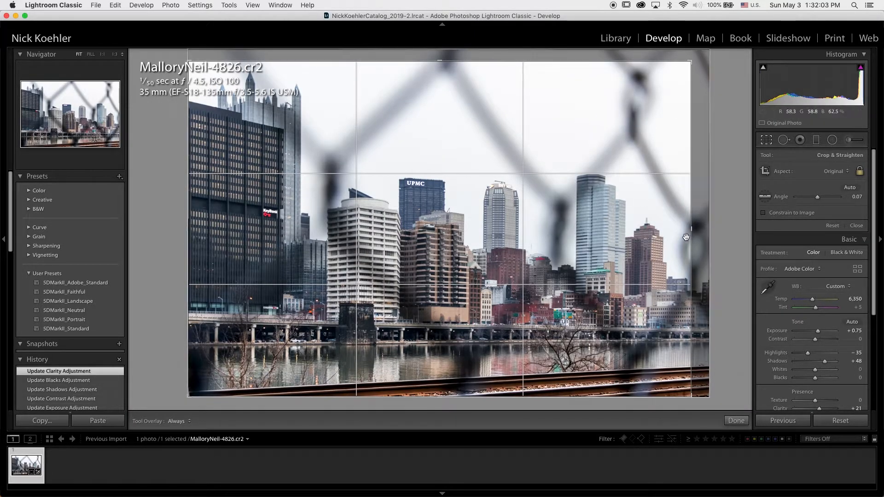
left_click_drag(693, 232, 673, 213)
left_click_drag(676, 223, 676, 196)
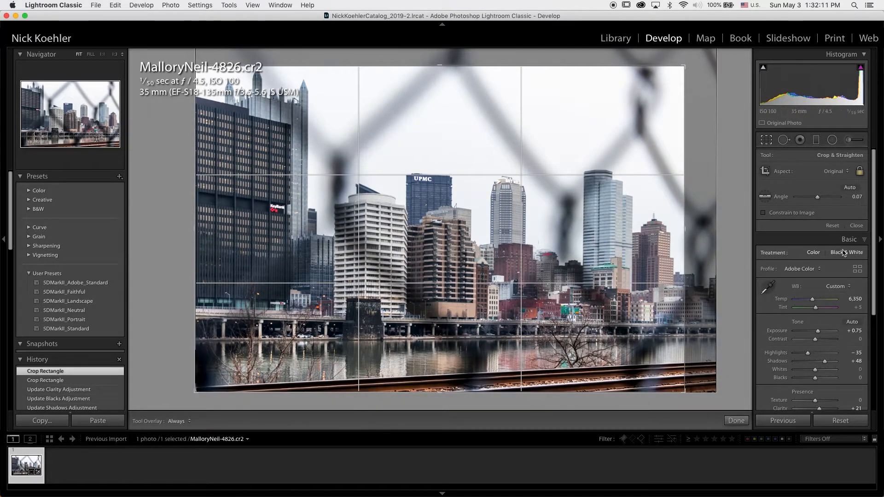
key("Return")
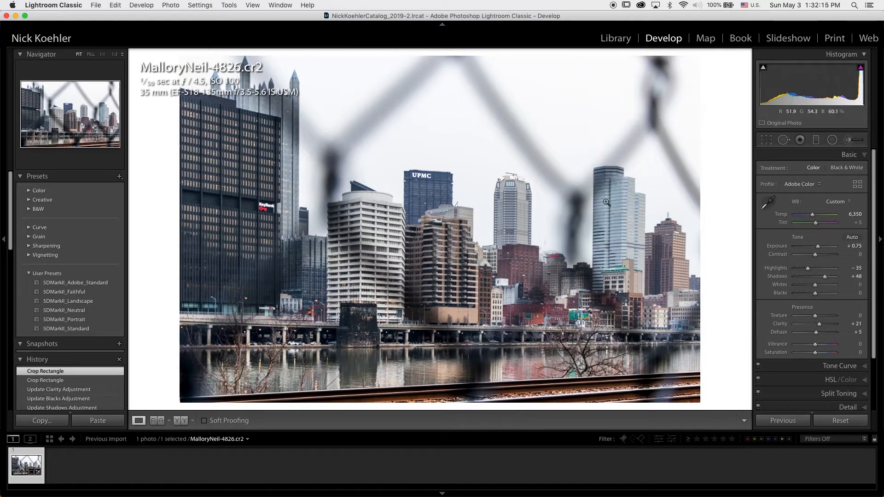
Step: Shift the photo slightly downward within the crop frame and apply the refined crop
key("r")
left_click_drag(440, 111, 443, 115)
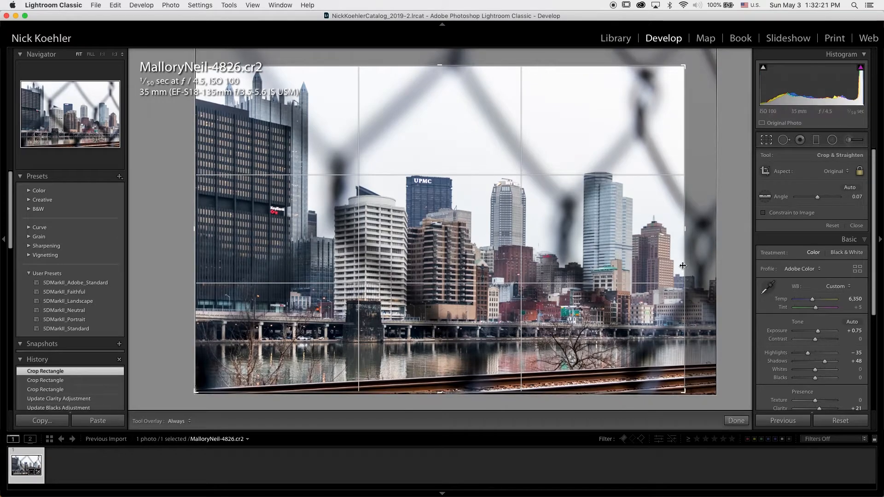
left_click(857, 226)
left_click(259, 92)
left_click(513, 226)
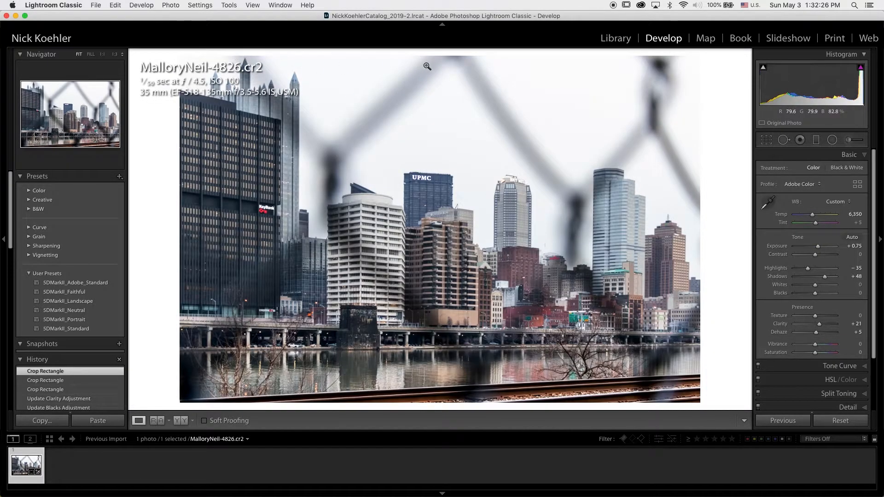
left_click(766, 140)
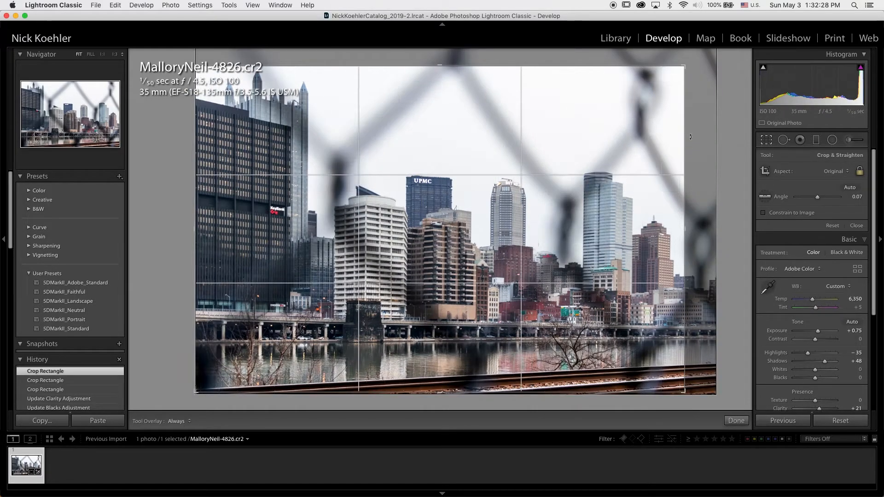
key("Return")
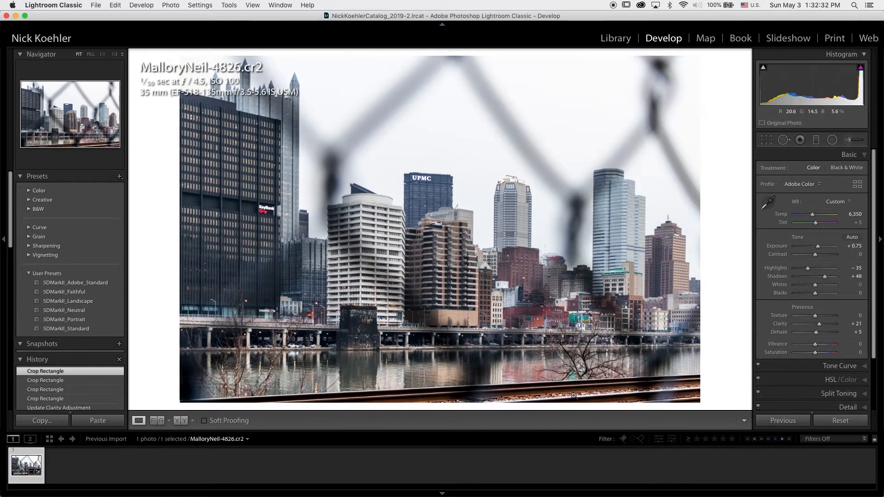
left_click_drag(666, 400, 544, 380)
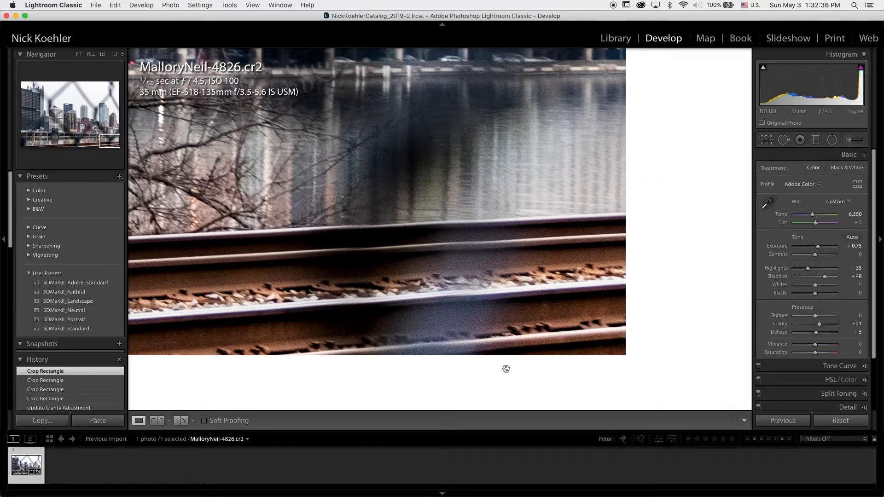
left_click(295, 322)
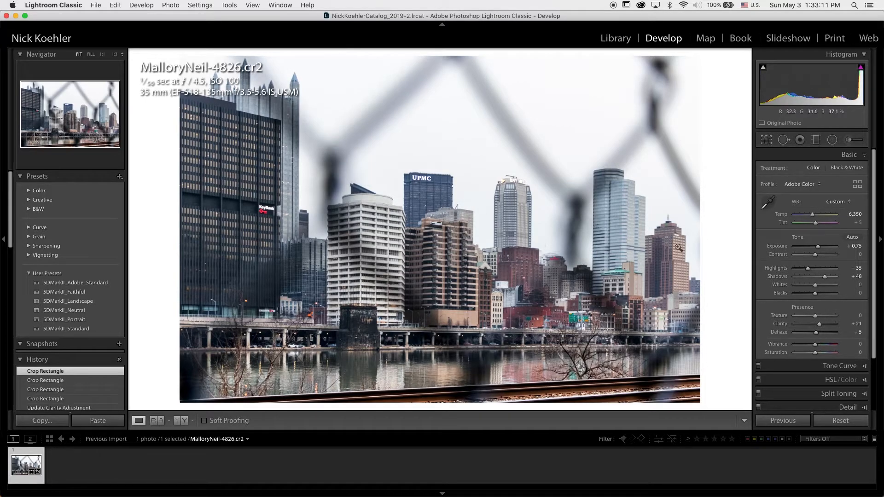
scroll(874, 253, "down", 5)
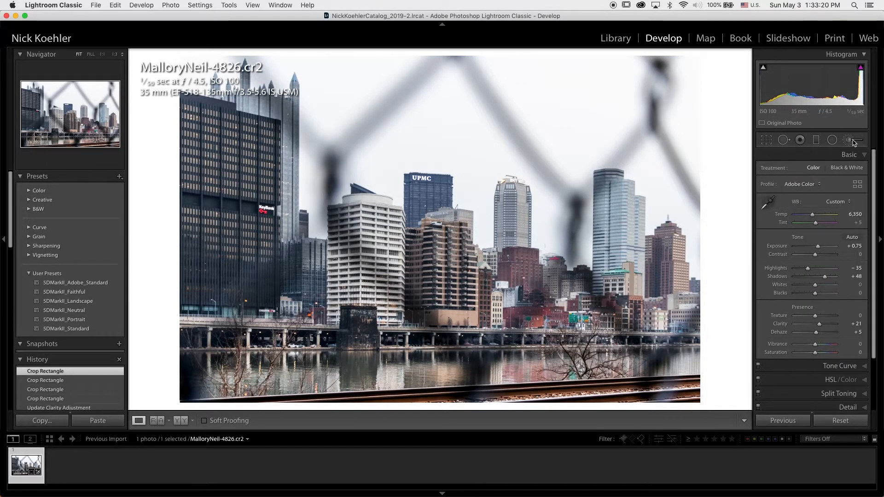
left_click(832, 140)
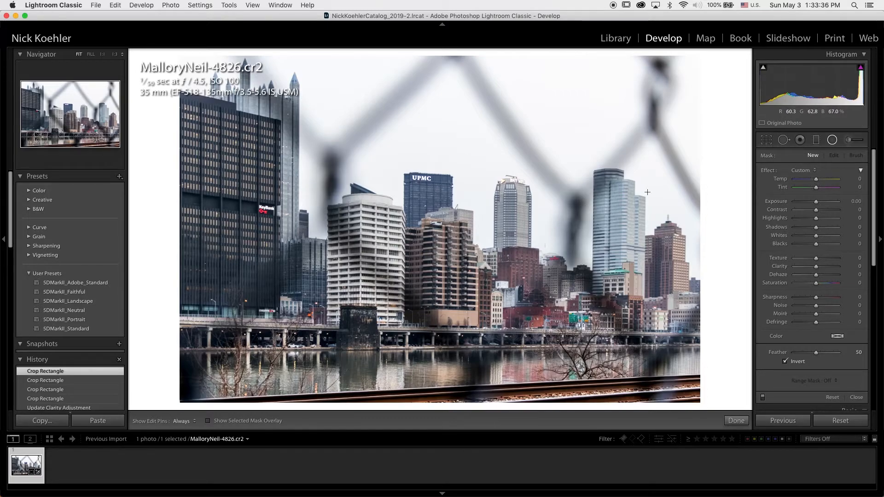
left_click(828, 143)
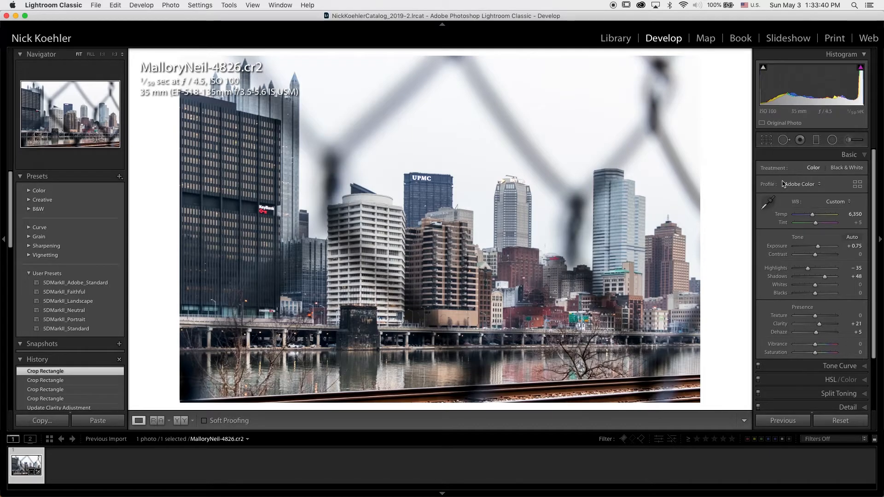
Step: Separate the two overlapping graduated filters above the riverbank by moving the sky-and-buildings filter slightly to the right of the other
left_click(816, 140)
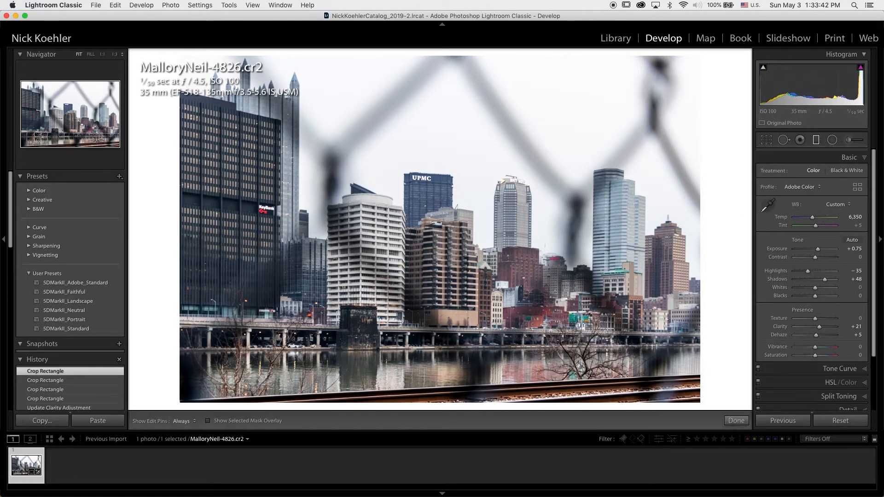
left_click(547, 328)
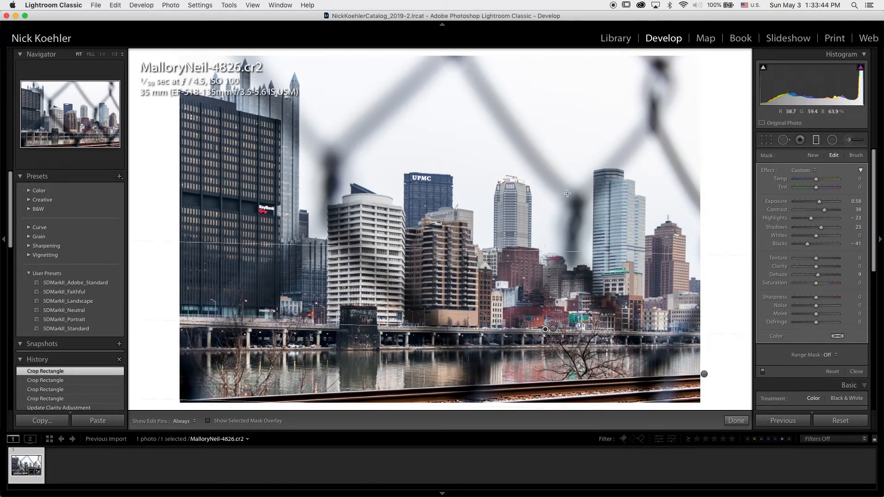
left_click_drag(543, 330, 539, 330)
mouse_move(550, 329)
left_mouse_down()
mouse_move(517, 315)
mouse_move(569, 331)
mouse_move(555, 329)
left_mouse_up()
Step: Apply a Luminance range mask with a Range of 0/75 to the sky-and-buildings graduated filter
left_click(836, 355)
left_click(842, 368)
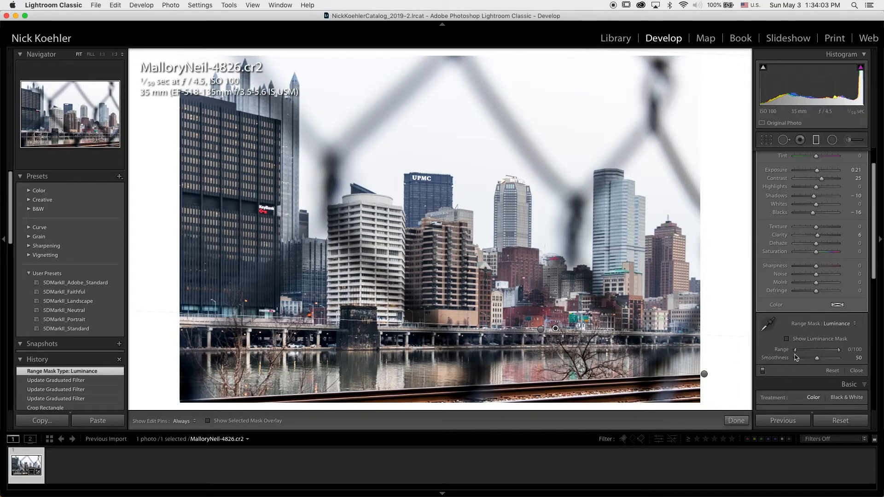
left_click(813, 350)
double_click(772, 350)
left_click_drag(795, 351, 829, 352)
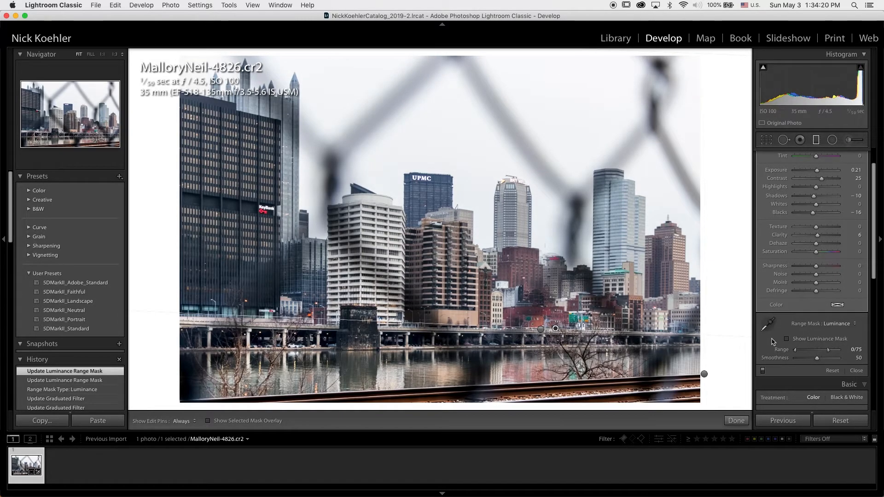
left_click(828, 352)
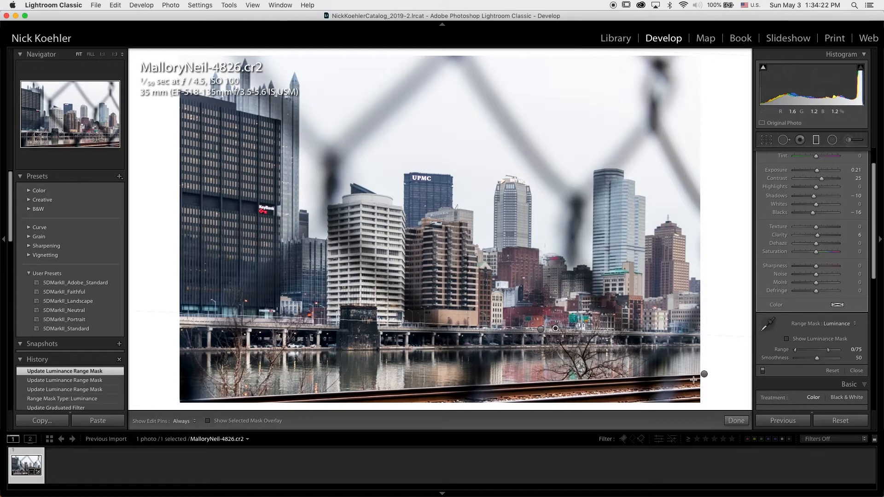
left_click(736, 421)
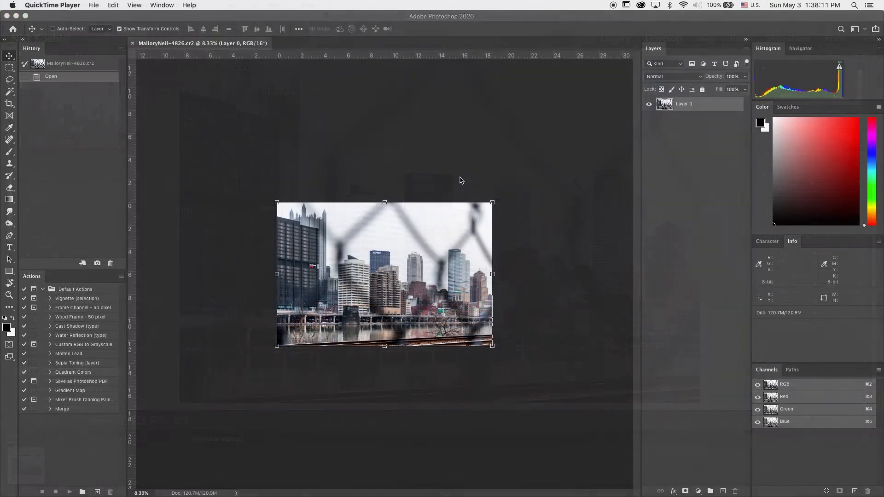
Step: Switch to the skyline photo in Photoshop and select its Layer 0, enlarging the image to 16.7%
left_click(675, 201)
left_click(682, 105)
key("super+equal")
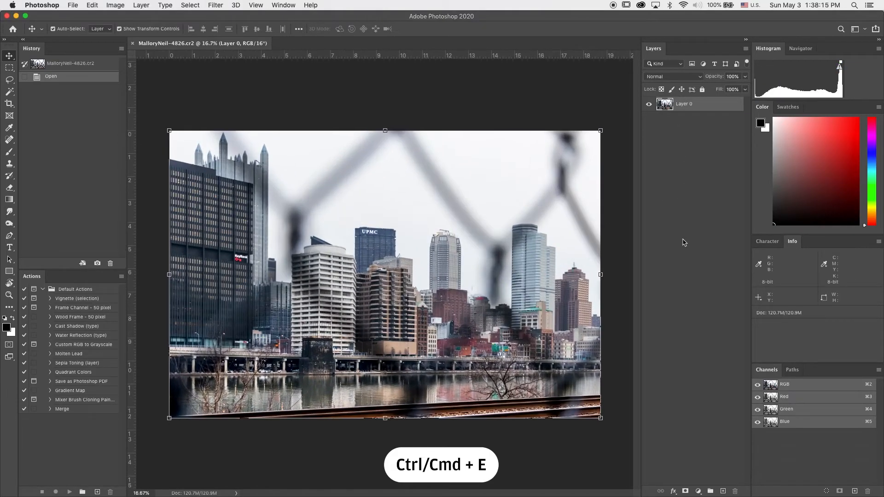
Step: Load the RGB composite channel as a luminosity selection and add a Curves adjustment layer masked by it above Layer 0
left_click(684, 243)
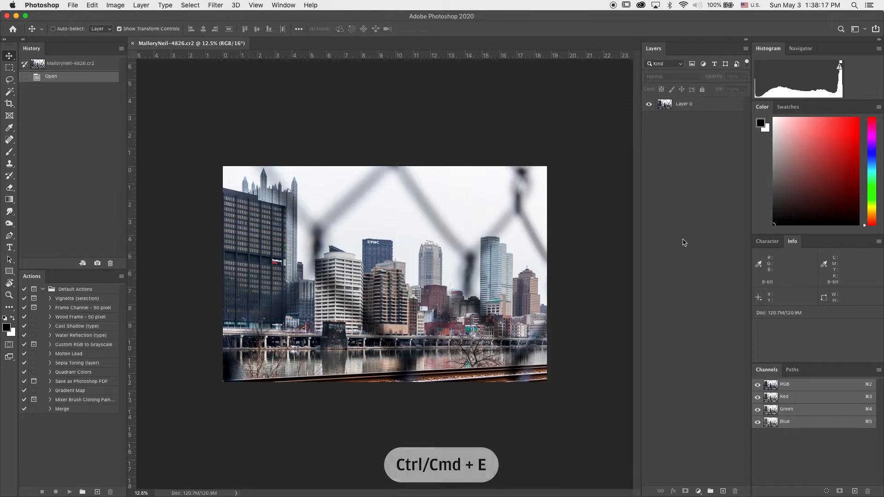
key("alt+super+a")
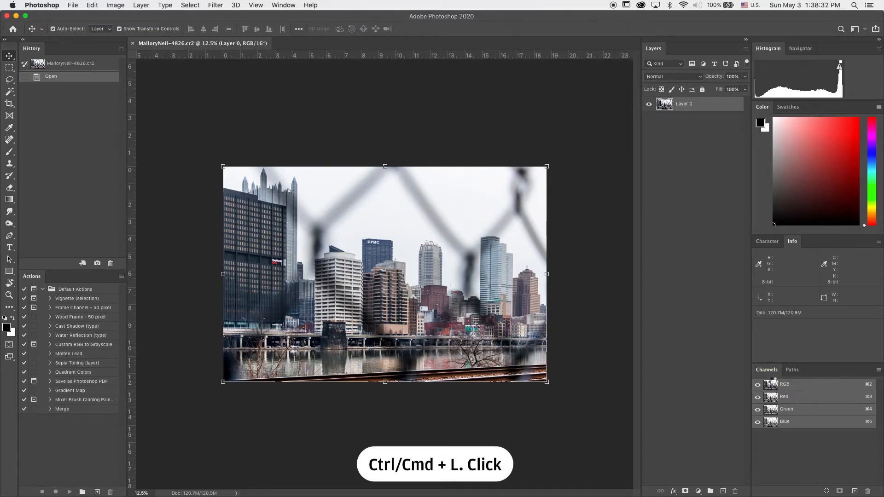
left_click(774, 386, "super")
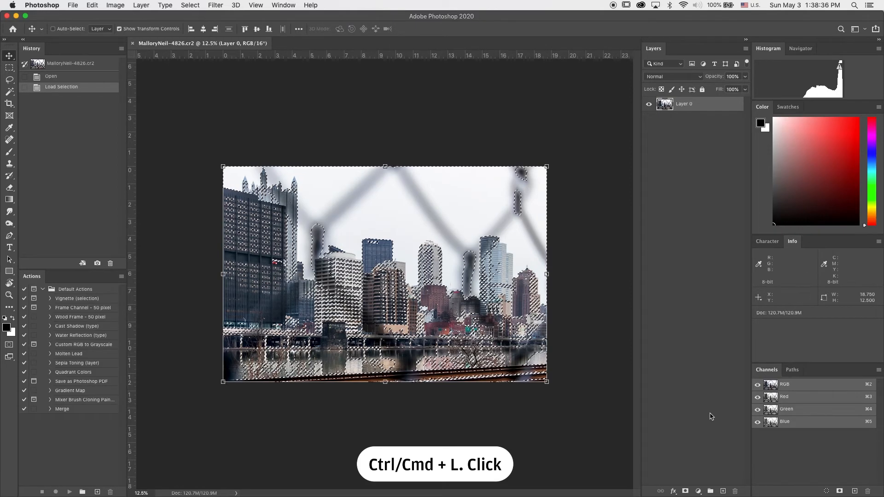
left_click(698, 492)
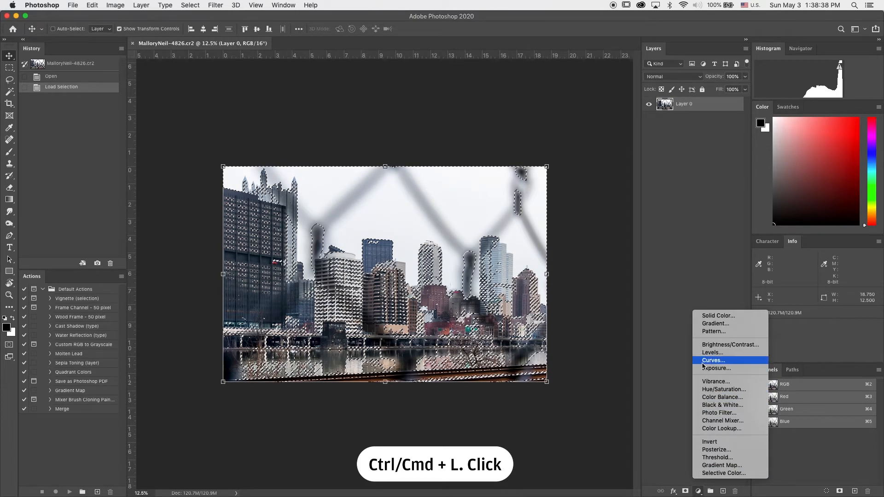
key("Return")
double_click(664, 105)
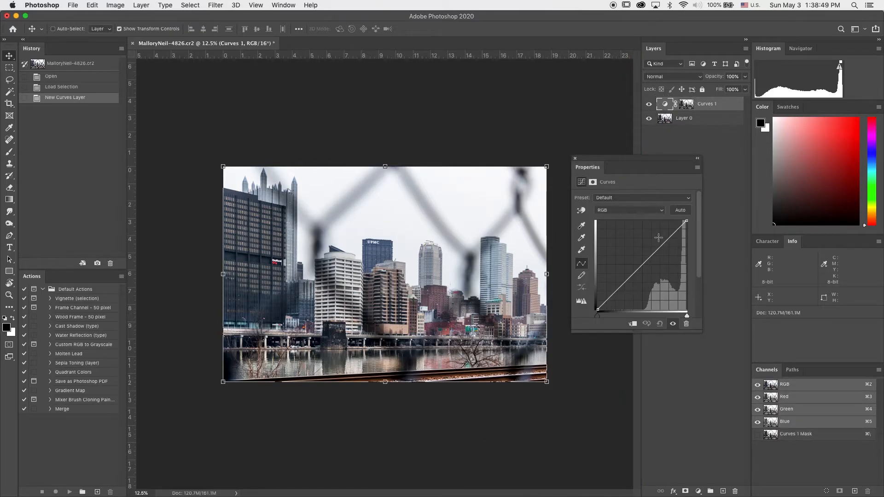
Step: Bend the new layer's RGB curve downward with two points, strongly in the shadows and slightly in the highlights
left_click_drag(616, 291, 619, 294)
left_click_drag(667, 242, 671, 245)
left_click_drag(622, 293, 629, 295)
left_click_drag(671, 239, 669, 243)
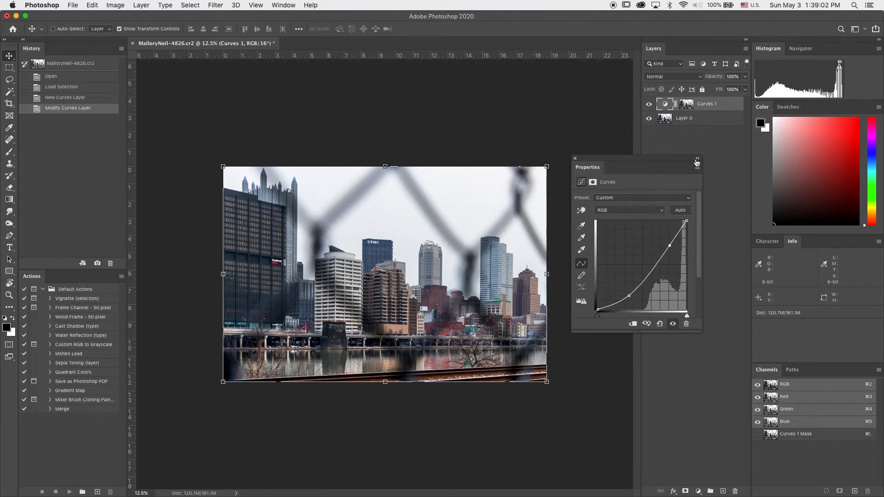
left_click(576, 159)
left_click(680, 194)
Step: Examine the building edges, sky and blurred fence wires at 50% zoom after the curve change
key("super+equal")
key("super+equal")
key("super+equal")
key("super+equal")
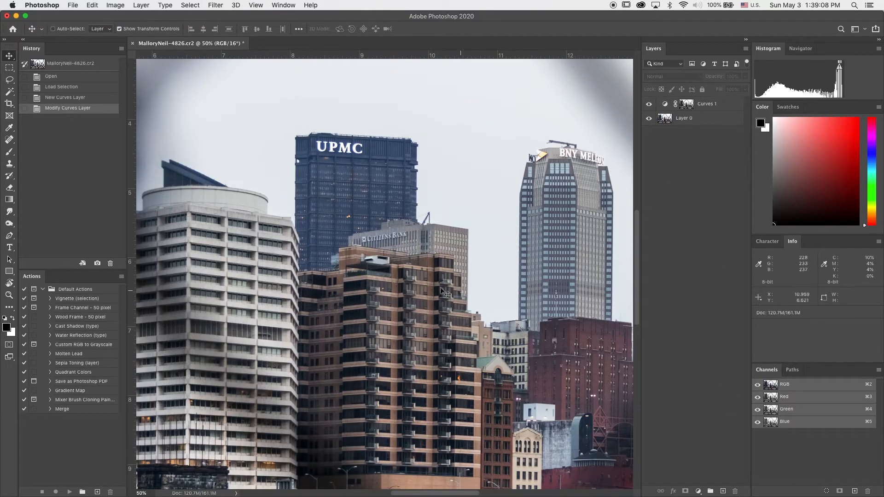
left_click_drag(467, 273, 411, 207)
left_click_drag(474, 241, 442, 382)
left_click_drag(328, 317, 516, 352)
left_click_drag(300, 340, 527, 354)
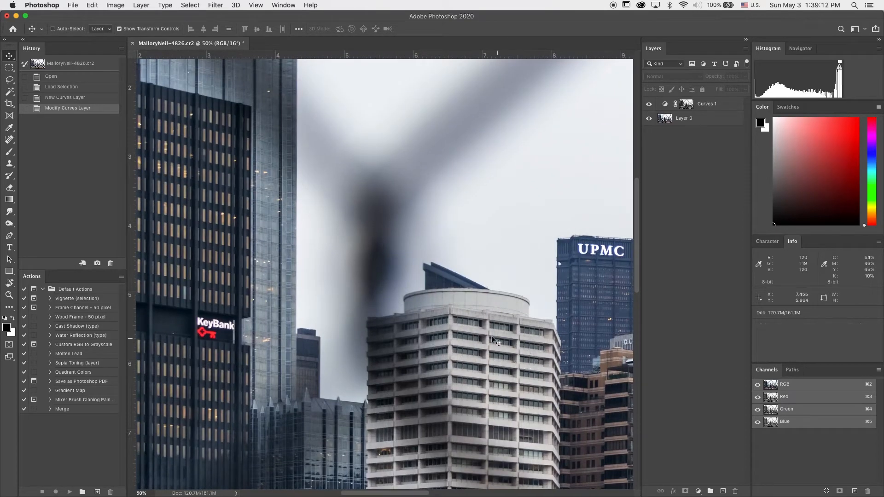
scroll(491, 361, "up", 5)
scroll(491, 361, "left", 2)
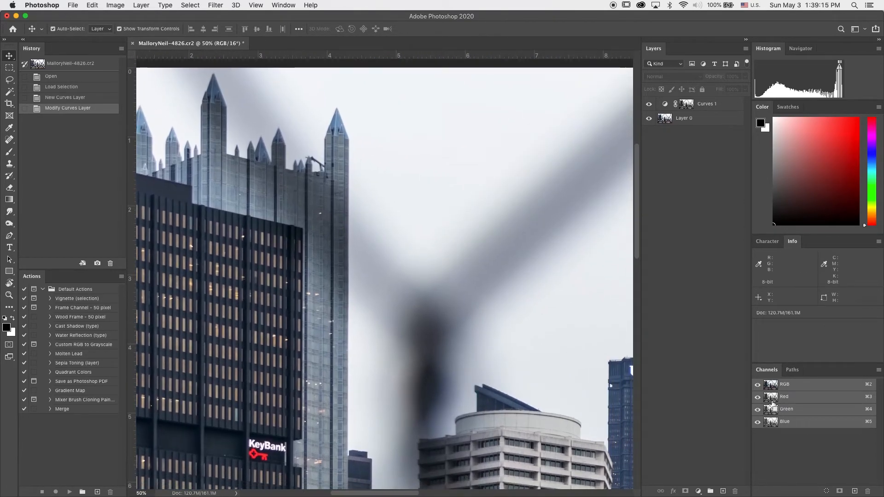
Step: Load the Blue channel as a selection and add a Curves layer from it, lowering the shadows and holding the highlights near the diagonal
left_click(770, 421, "super")
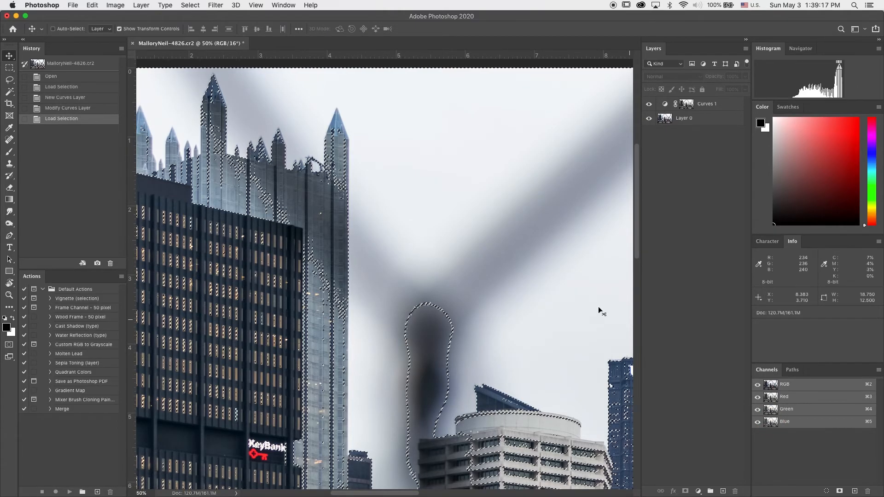
left_click(698, 491)
left_click(704, 360)
left_click_drag(625, 282, 626, 292)
left_click_drag(661, 251, 662, 246)
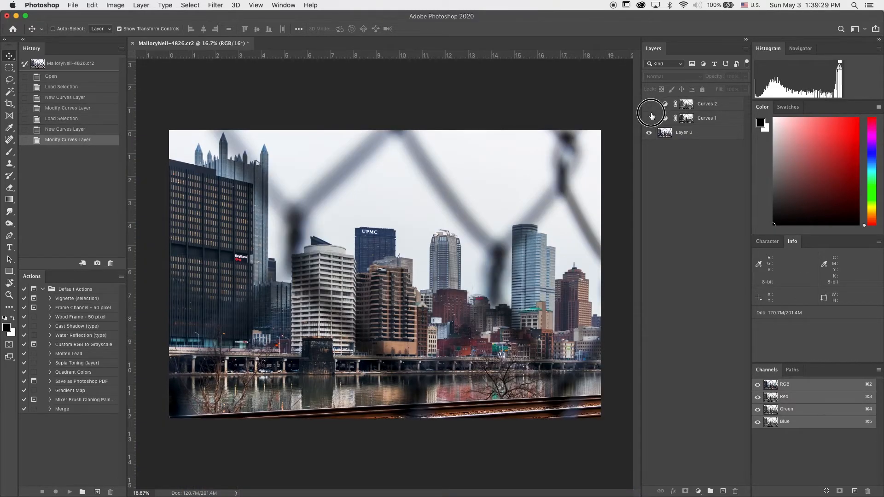
Step: Deepen the shadows in the Curves 2 adjustment by pulling its lower curve point slightly further down
left_click(688, 105)
double_click(664, 104)
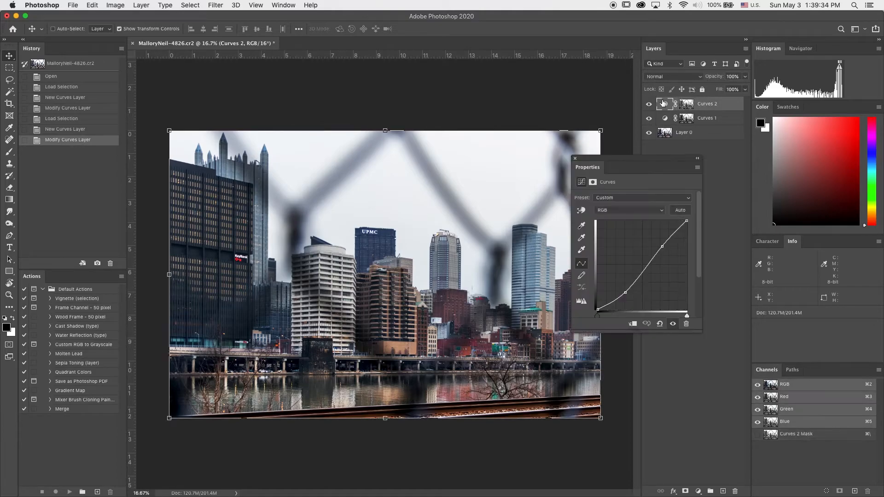
mouse_move(626, 293)
left_mouse_down()
mouse_move(617, 289)
mouse_move(622, 297)
left_mouse_up()
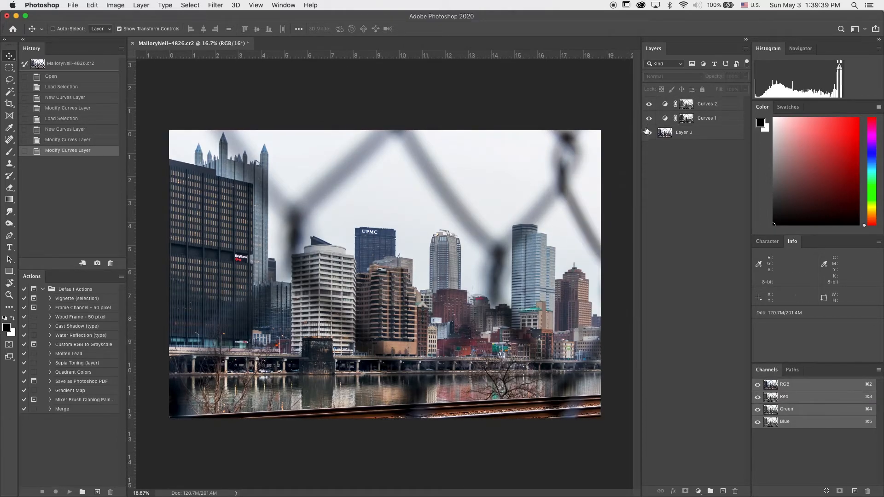
Step: Ease the darkening in the Curves 1 adjustment by raising its lower curve point slightly
double_click(665, 118)
left_click_drag(627, 294, 626, 290)
left_click(575, 158)
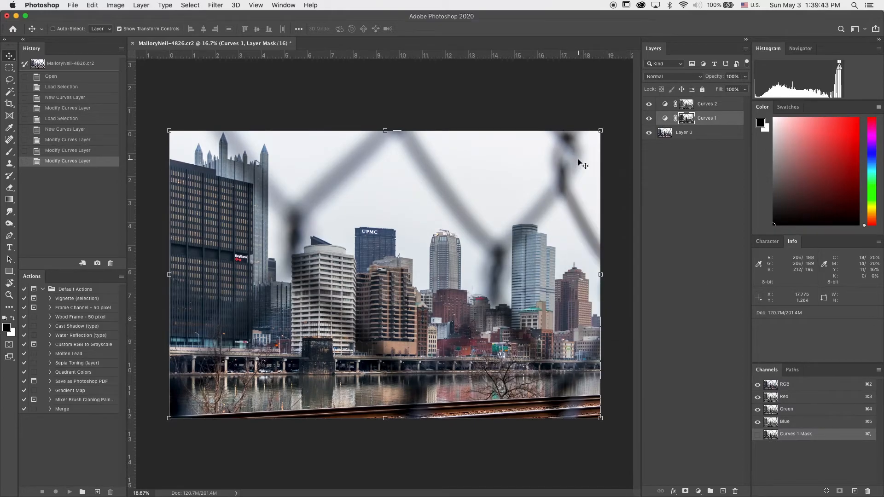
left_click(704, 243)
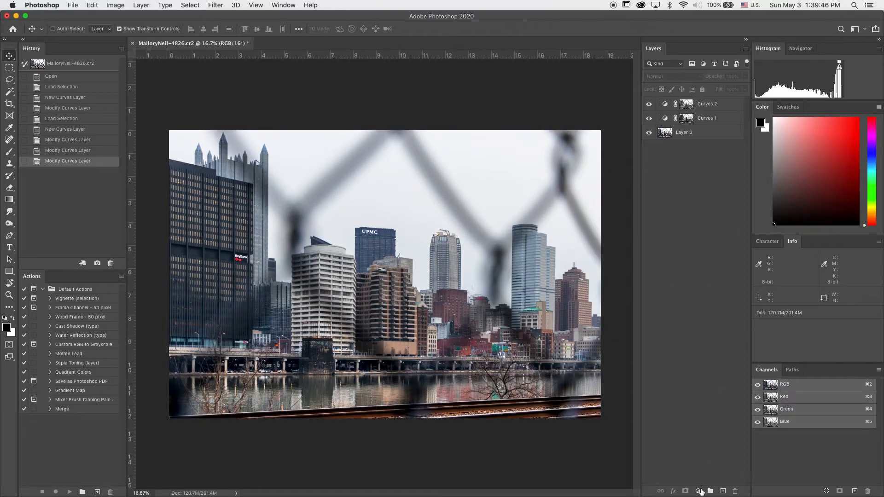
Step: Add another Curves layer and fill its mask with Apply Image using the Merged layer, RGB channel, Multiply blending and 100% opacity
left_click(699, 491)
left_click(710, 363)
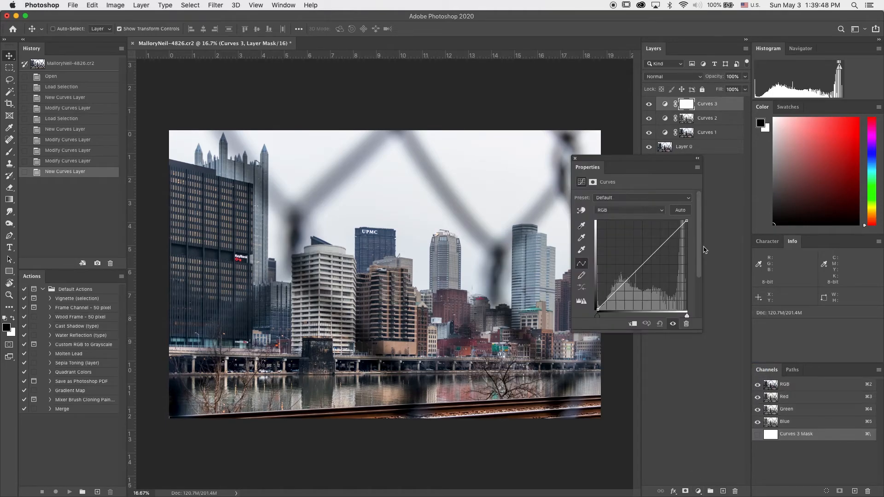
left_click_drag(638, 160, 676, 182)
left_click(112, 6)
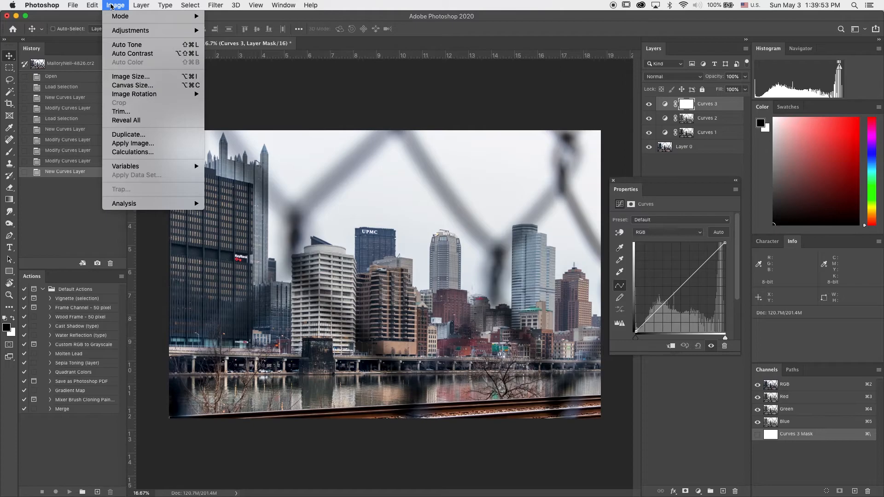
left_click(134, 143)
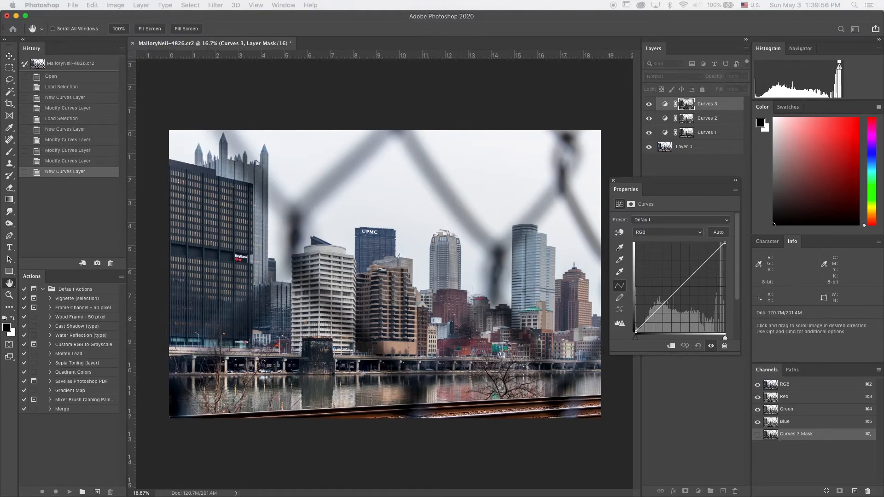
left_click_drag(460, 174, 430, 183)
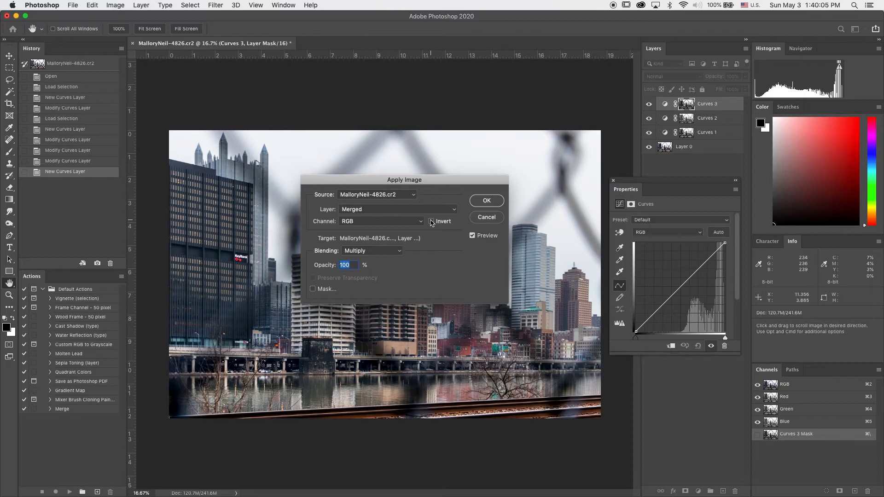
left_click(479, 201)
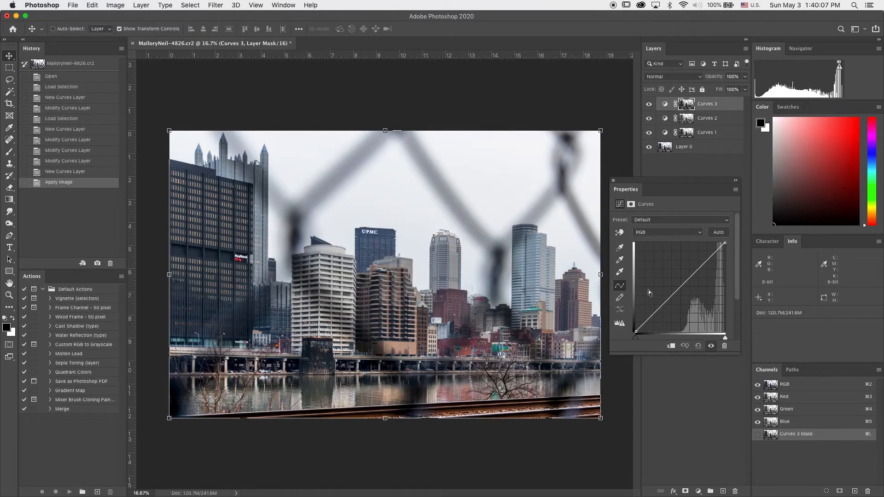
Step: Shape a gentle S-curve on the Curves 3 layer, lowering the shadows and slightly raising the highlights
left_click_drag(654, 313, 658, 315)
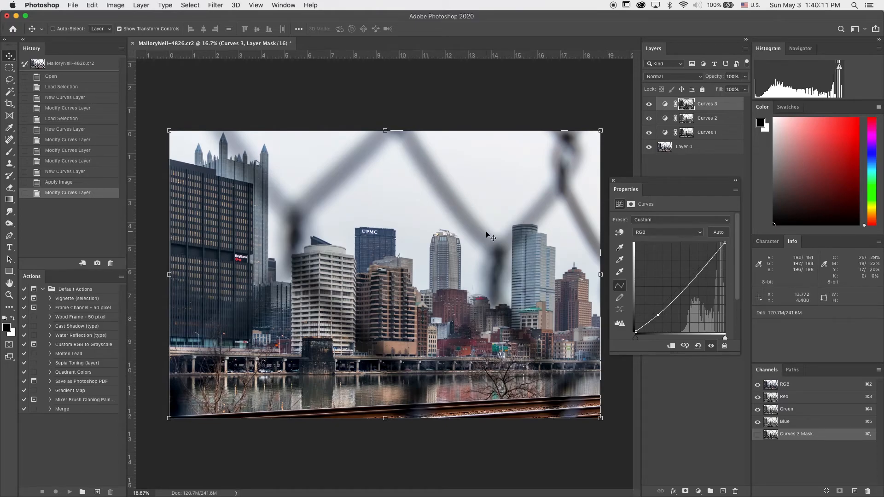
left_click_drag(701, 268, 701, 265)
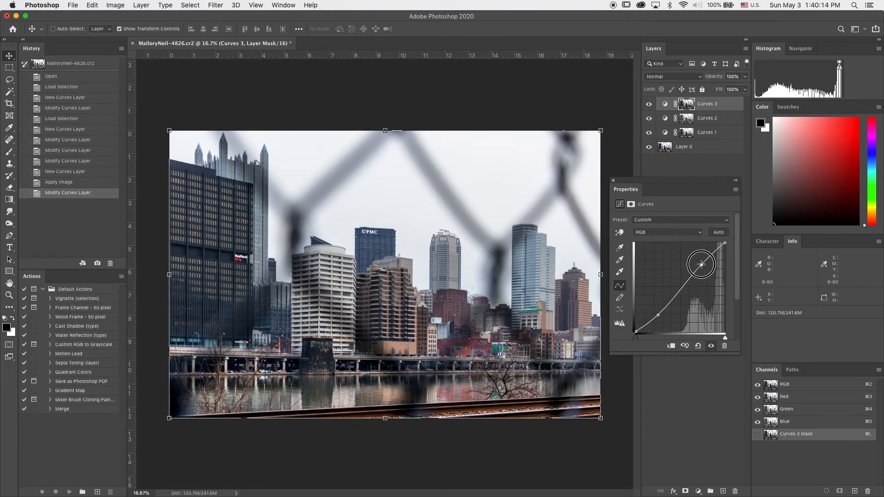
left_click(613, 180)
left_click(655, 196)
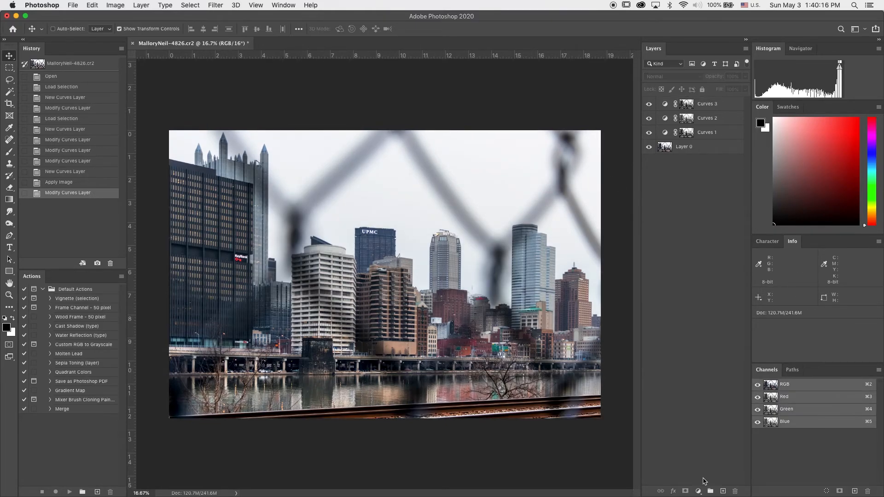
Step: Add a further Curves layer and fill its mask with an inverted Apply Image of the Merged RGB channel, Multiply at 100%
left_click(699, 491)
left_click(717, 363)
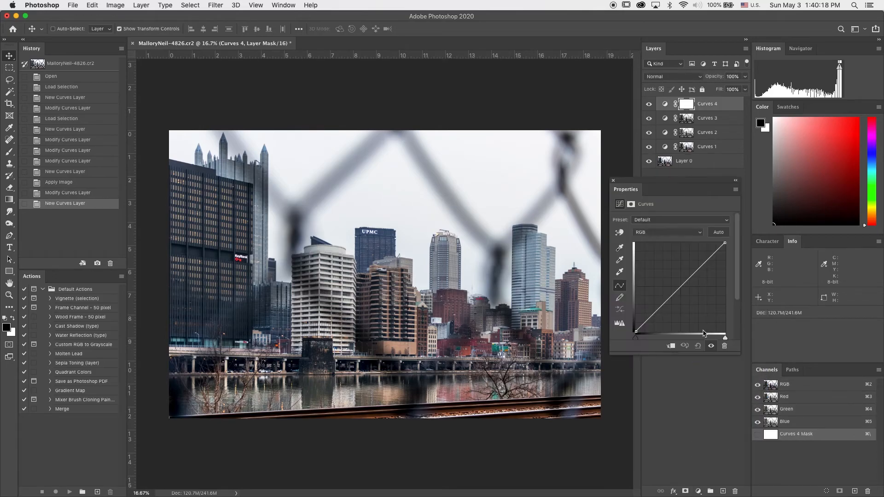
left_click(115, 5)
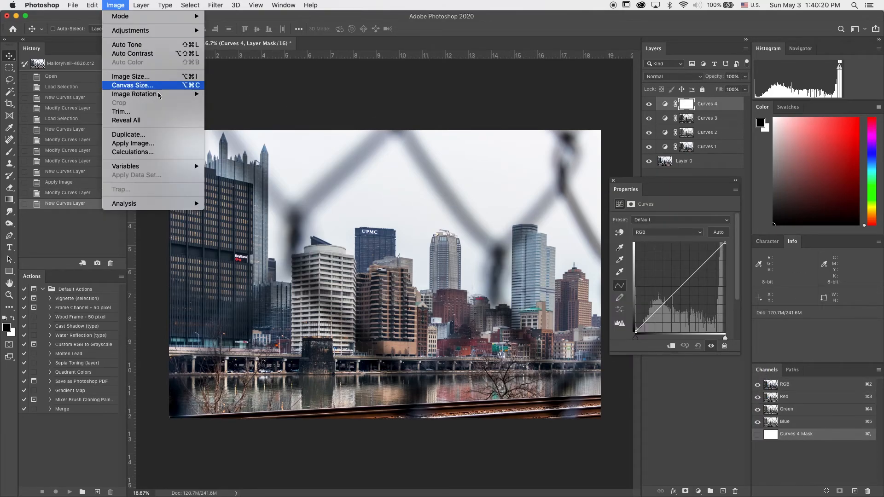
left_click(138, 143)
left_click(430, 221)
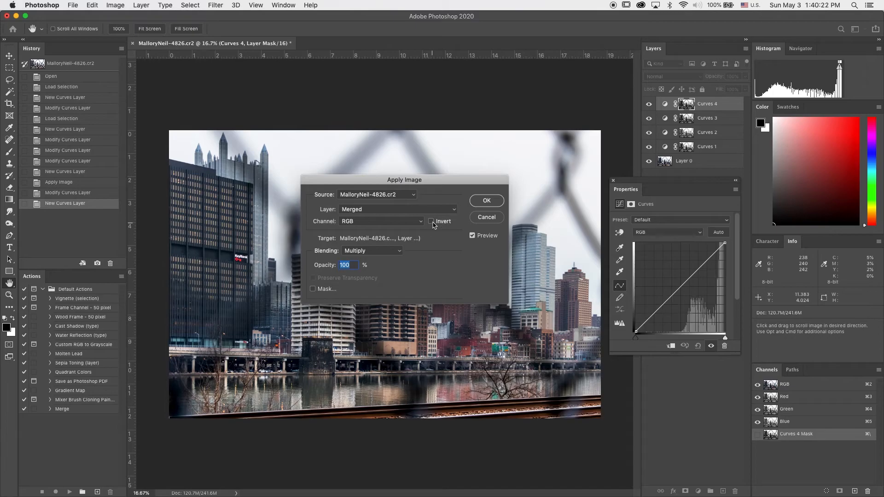
left_click(483, 200)
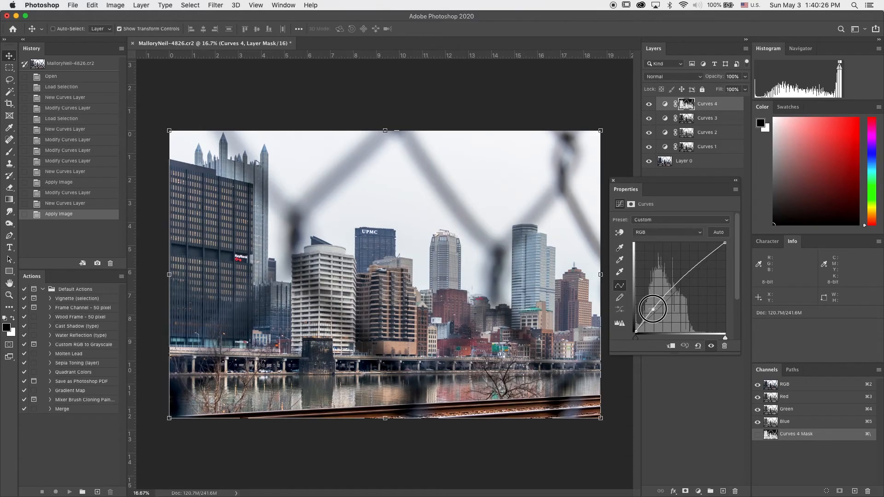
Step: Lift the shadows on the Curves 4 adjustment and pin the highlights slightly above the diagonal
left_click(653, 309)
left_click_drag(698, 262, 698, 264)
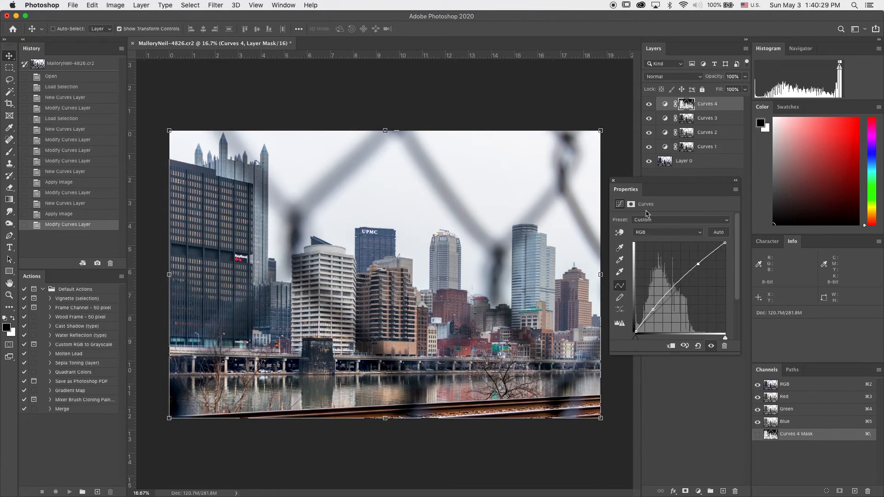
left_click(614, 181)
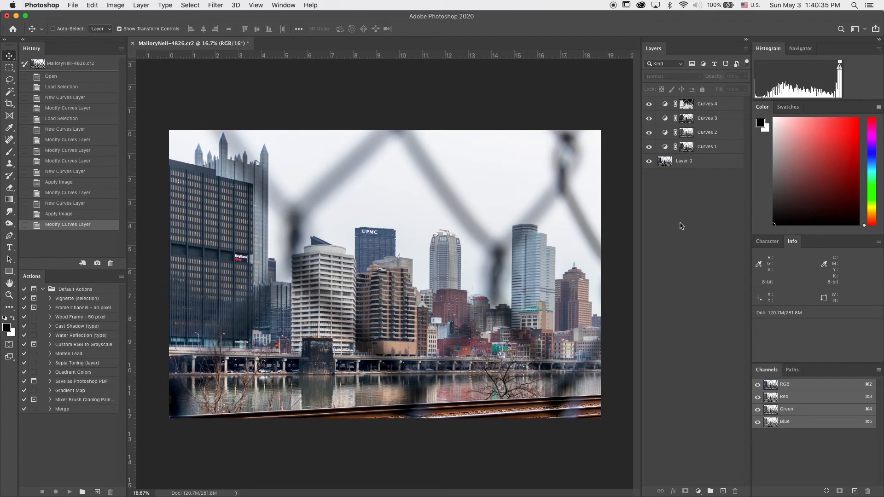
Step: View the Curves 4 and Curves 3 layer masks in grayscale to compare the inverted and normal luminosity masks
left_click(686, 104, "alt")
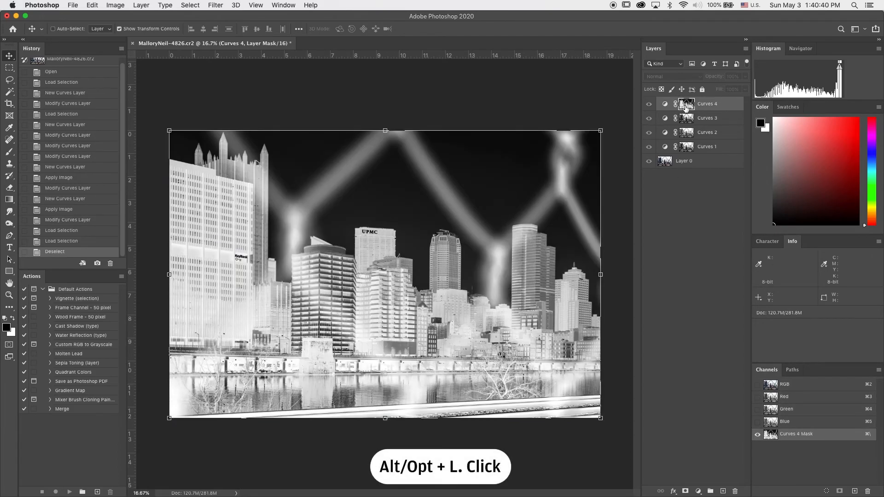
left_click(687, 120)
left_click(687, 121, "alt")
left_click(688, 120, "alt")
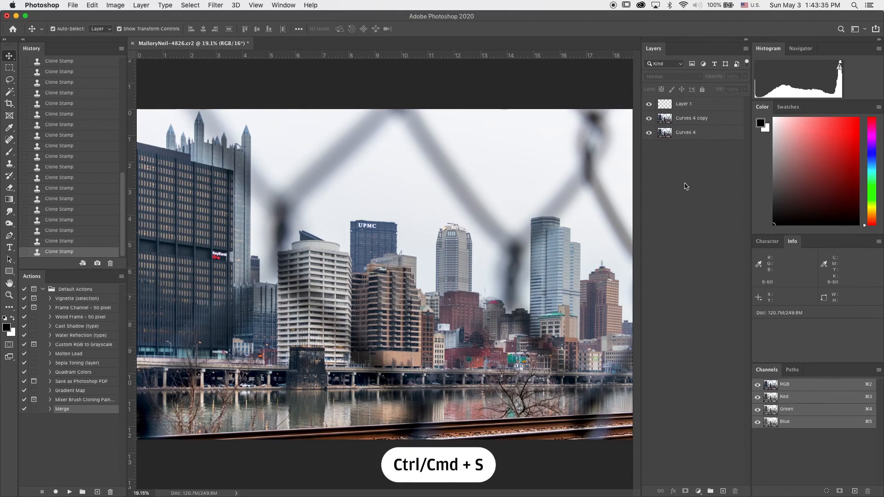
Step: Save the Photoshop edit and, in Lightroom, compare the edited TIFF with the original CR2's Before view
key("super+s")
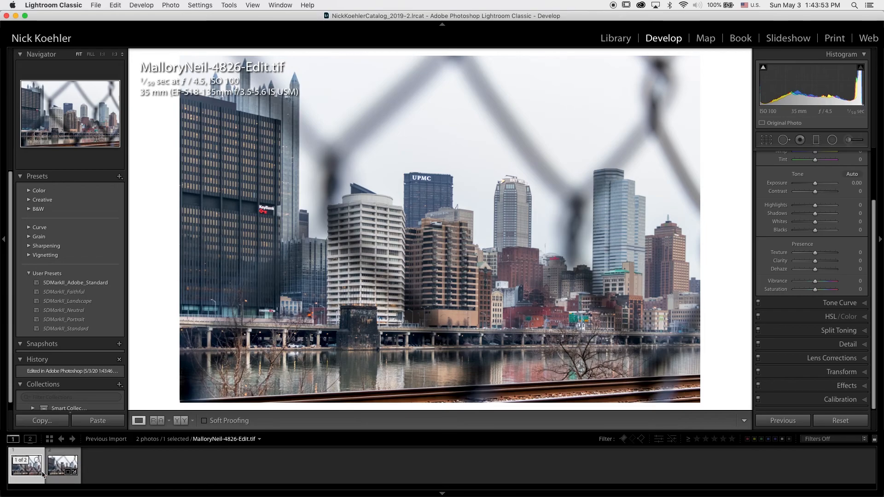
left_click(62, 465)
key("backslash")
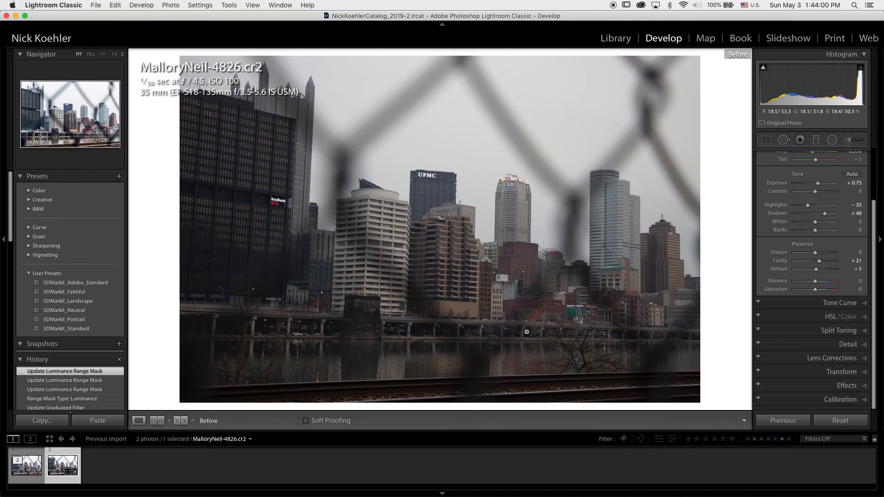
key("Left")
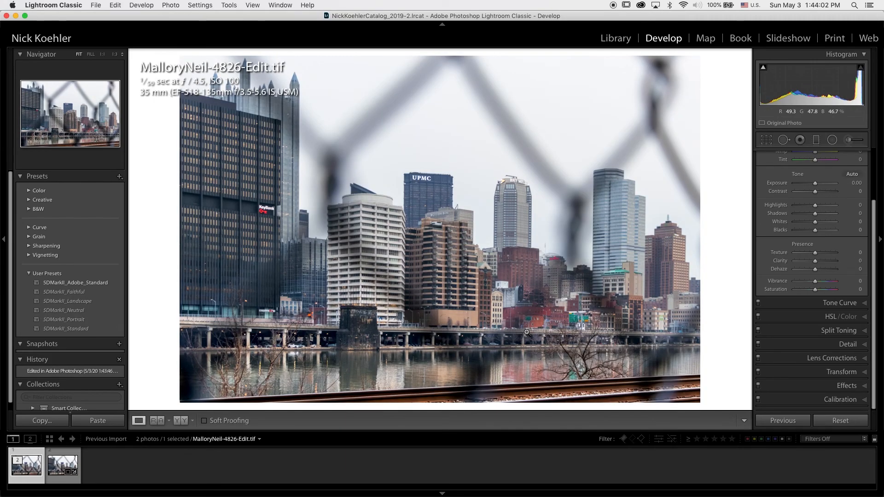